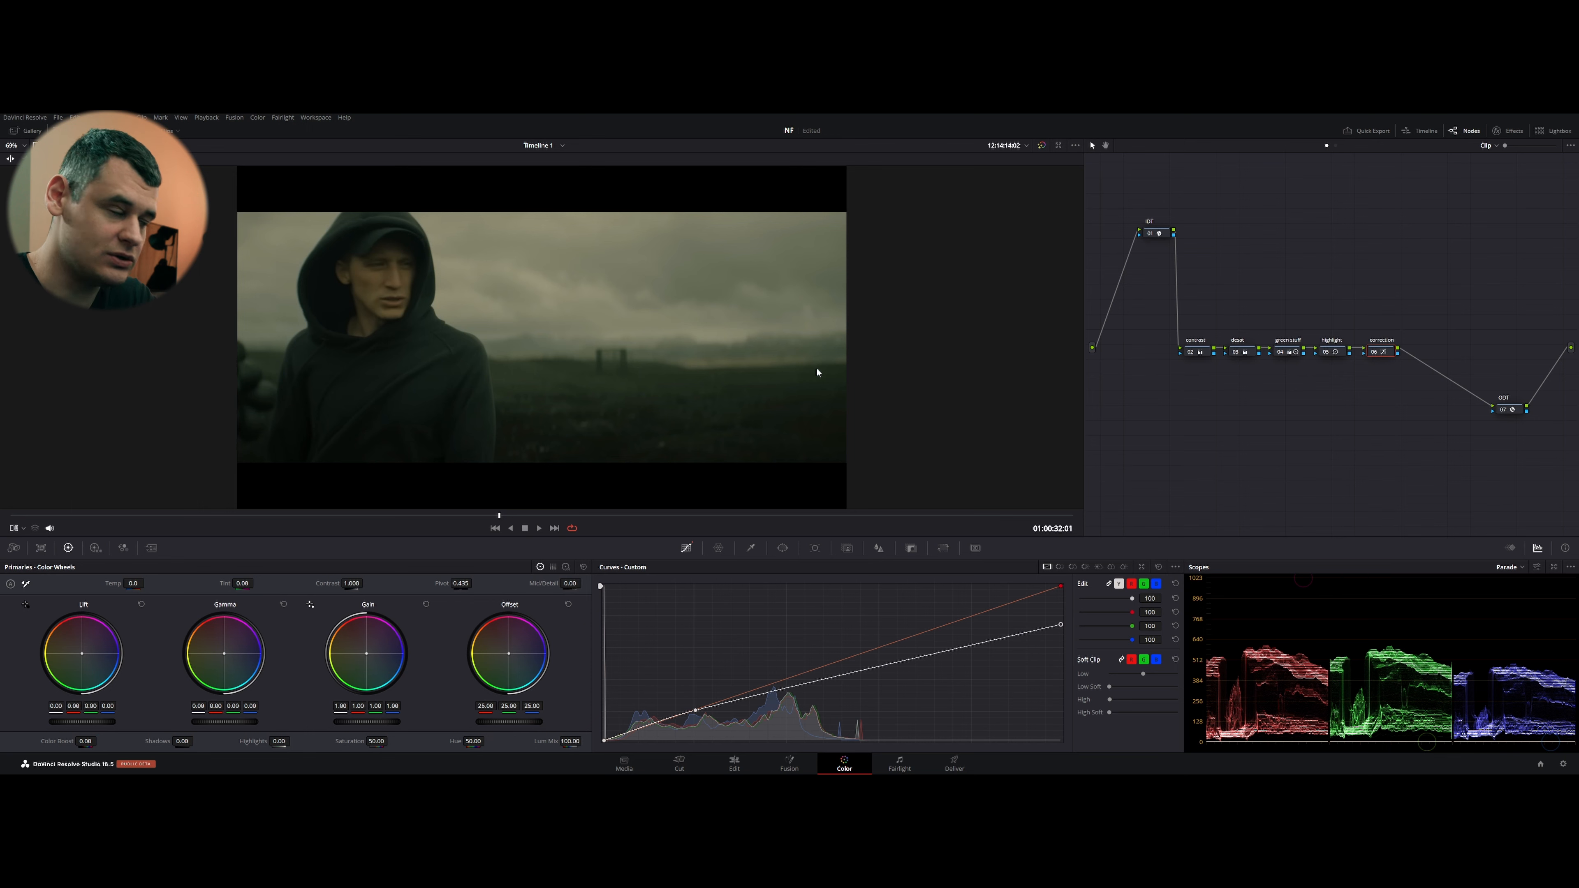
# Save the project and compare the DJ shot with all grading nodes disabled and re-enabled
pyautogui.hotkey('ctrl', 's')
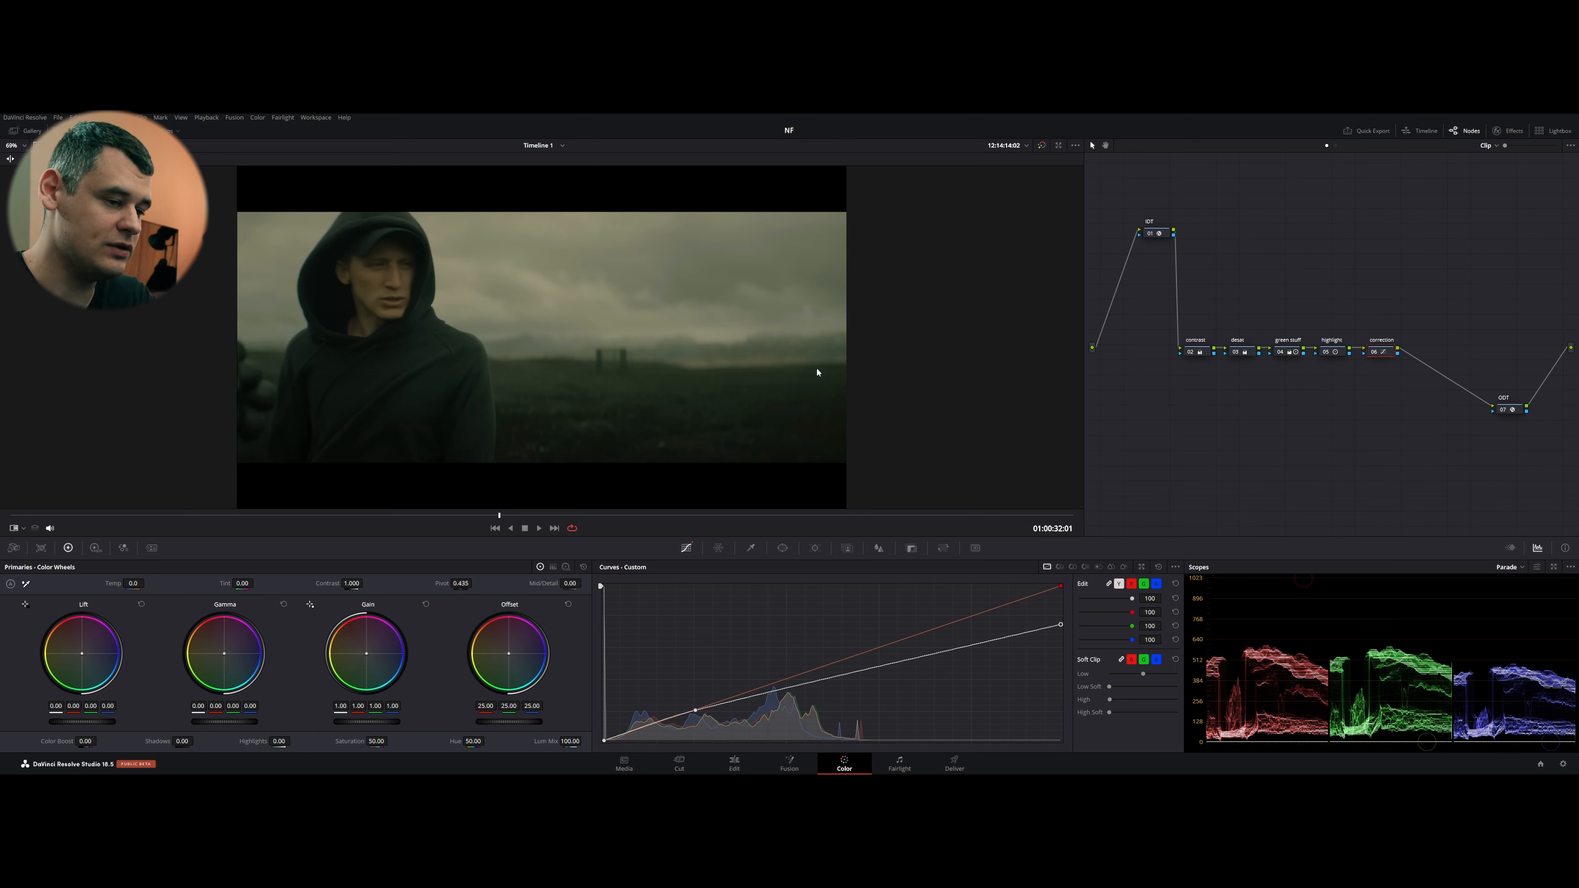
pyautogui.moveTo(1123, 203); pyautogui.dragTo(1522, 484)
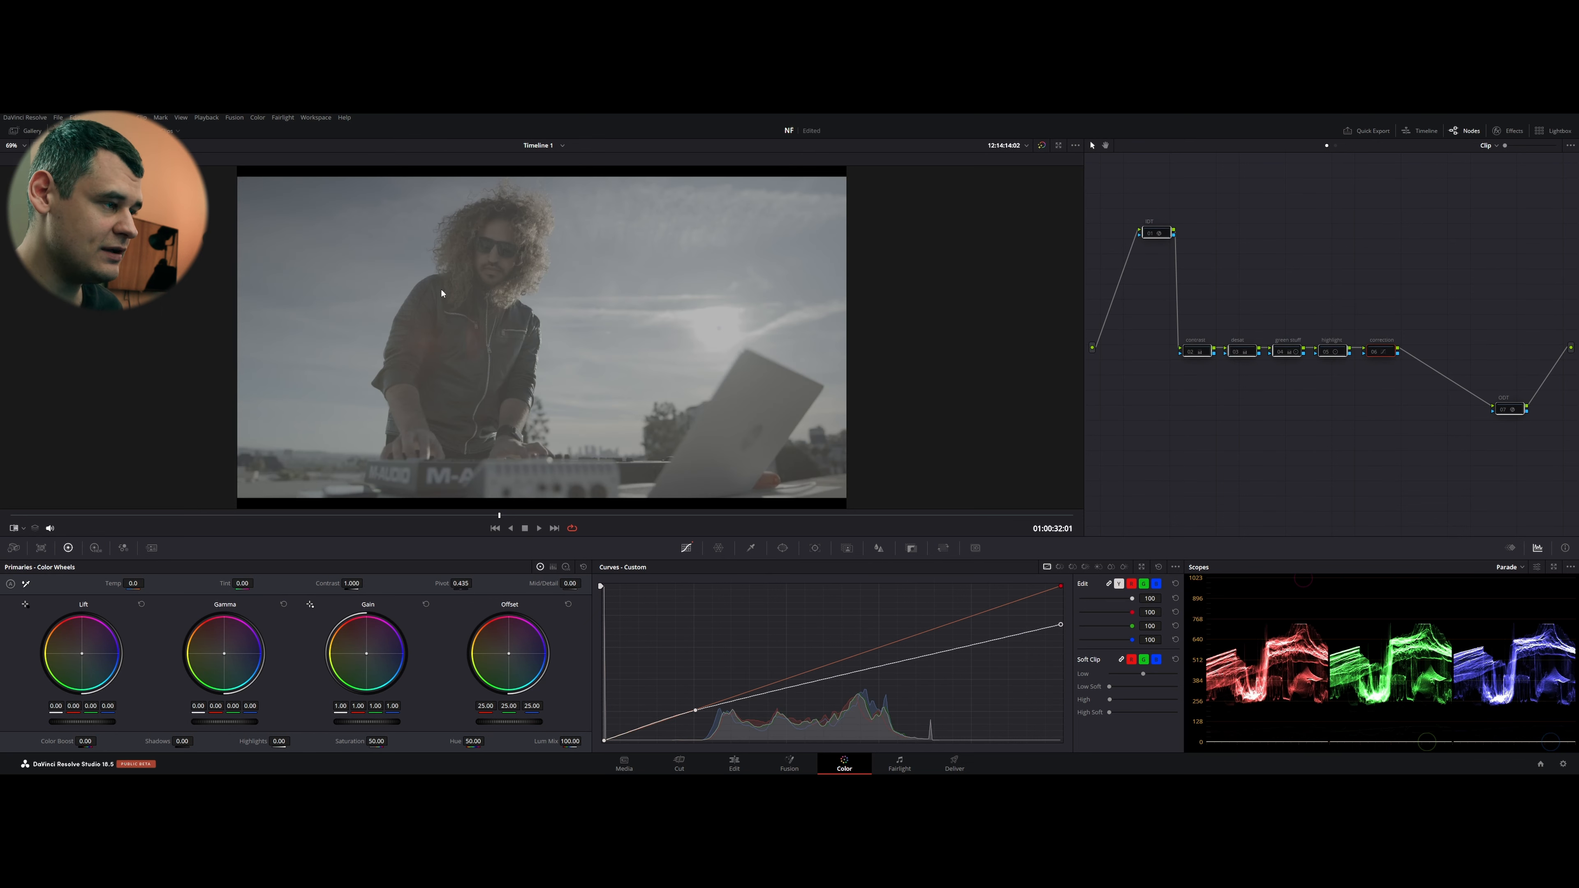
pyautogui.hotkey('shift', 'd')
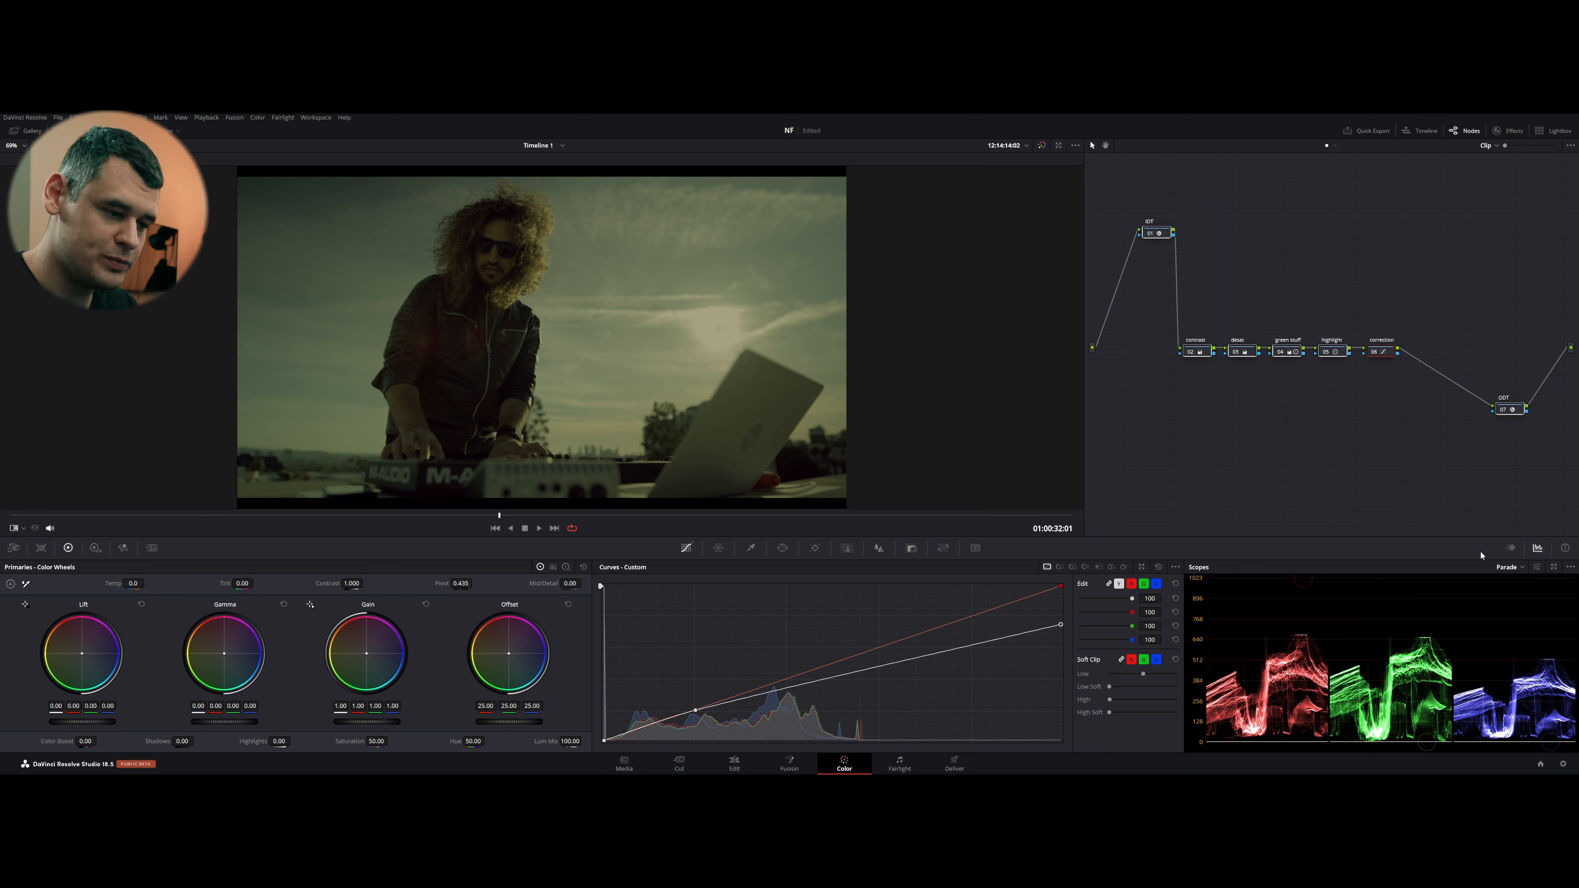
pyautogui.click(1517, 567)
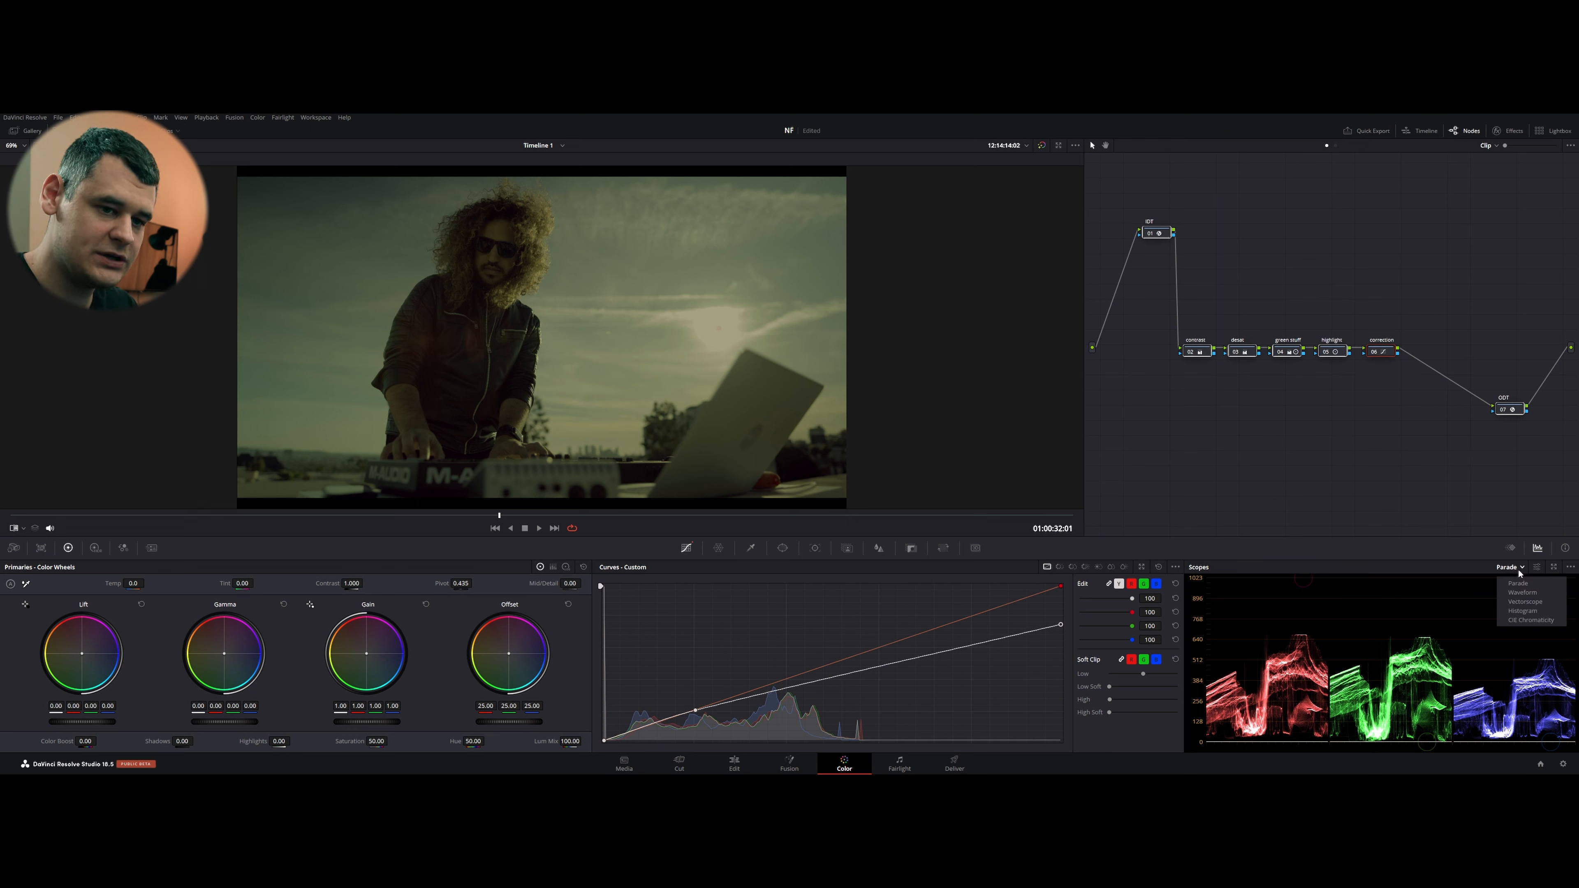
pyautogui.click(1330, 423)
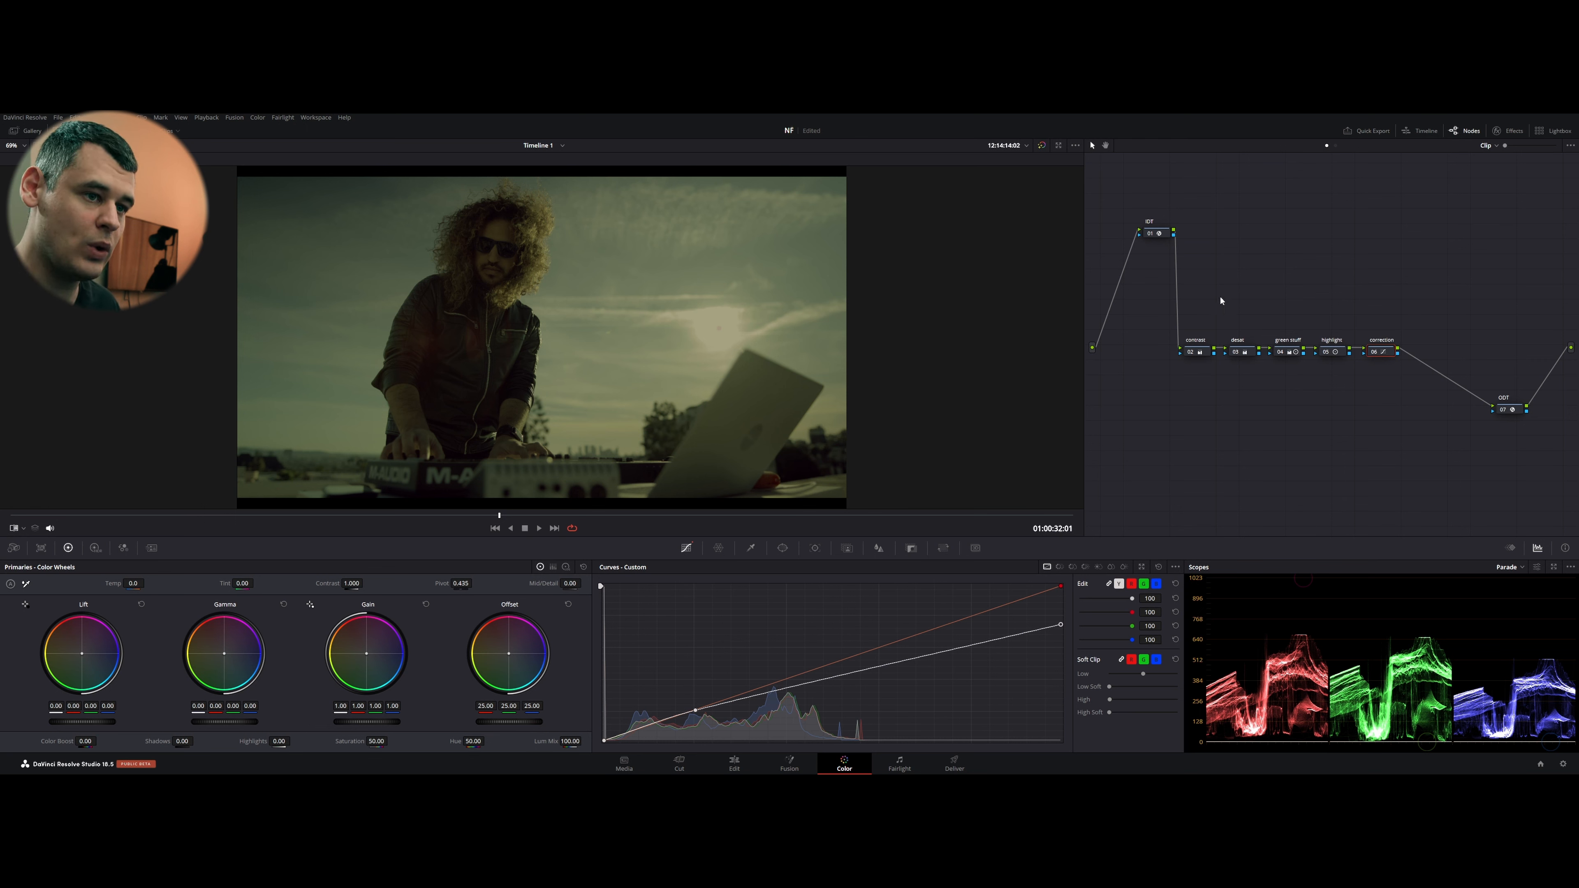
# Disable the whole node tree and review the project's Color Management settings without changing them
pyautogui.hotkey('alt', 'd')
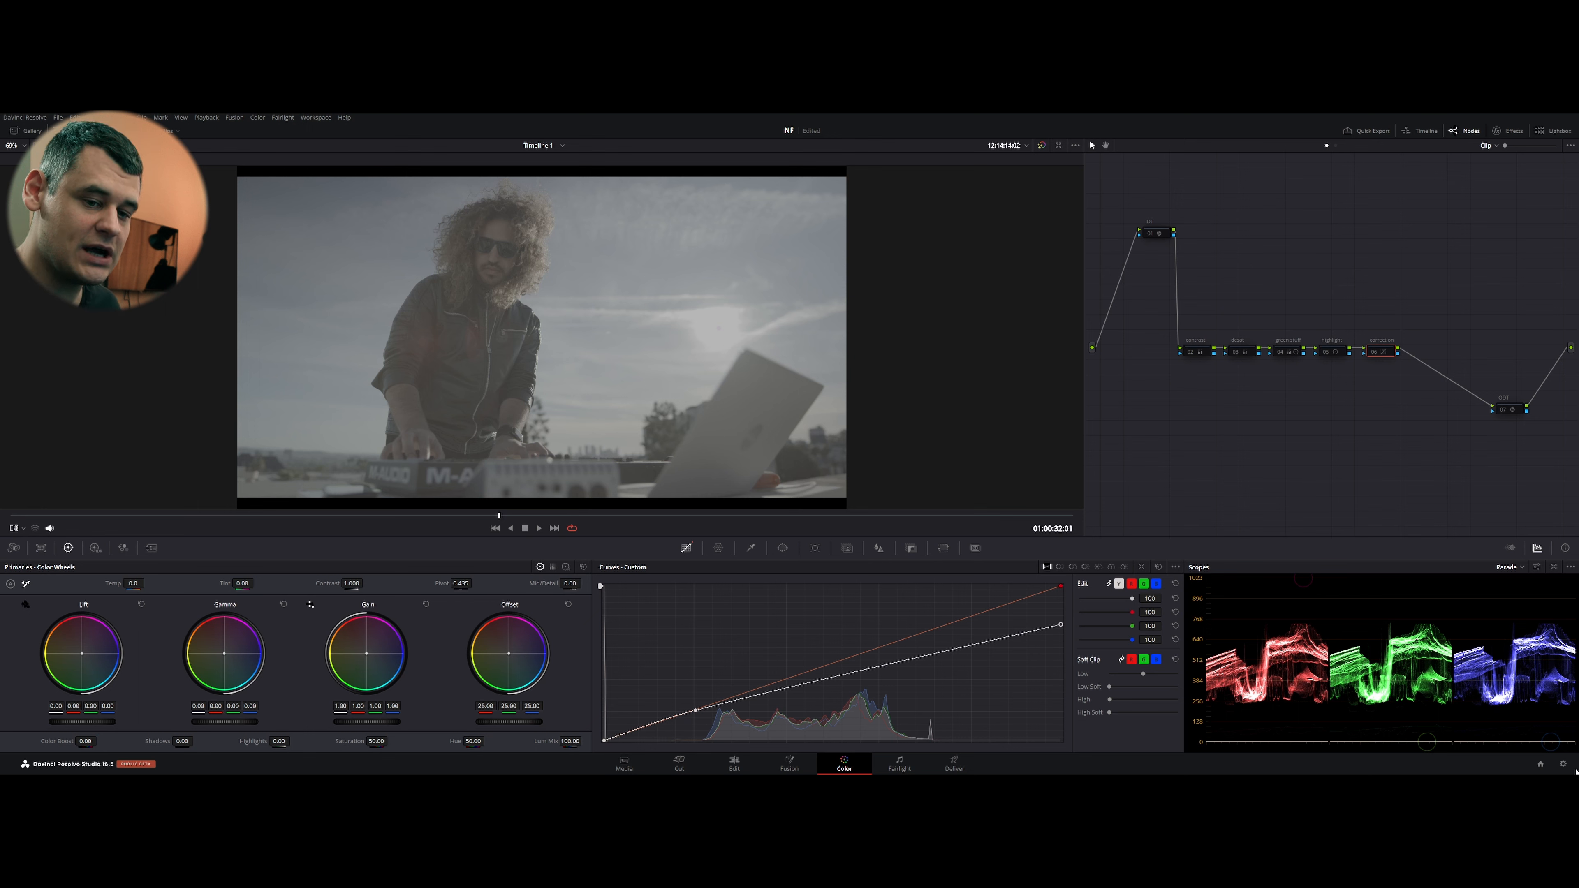
pyautogui.click(1562, 764)
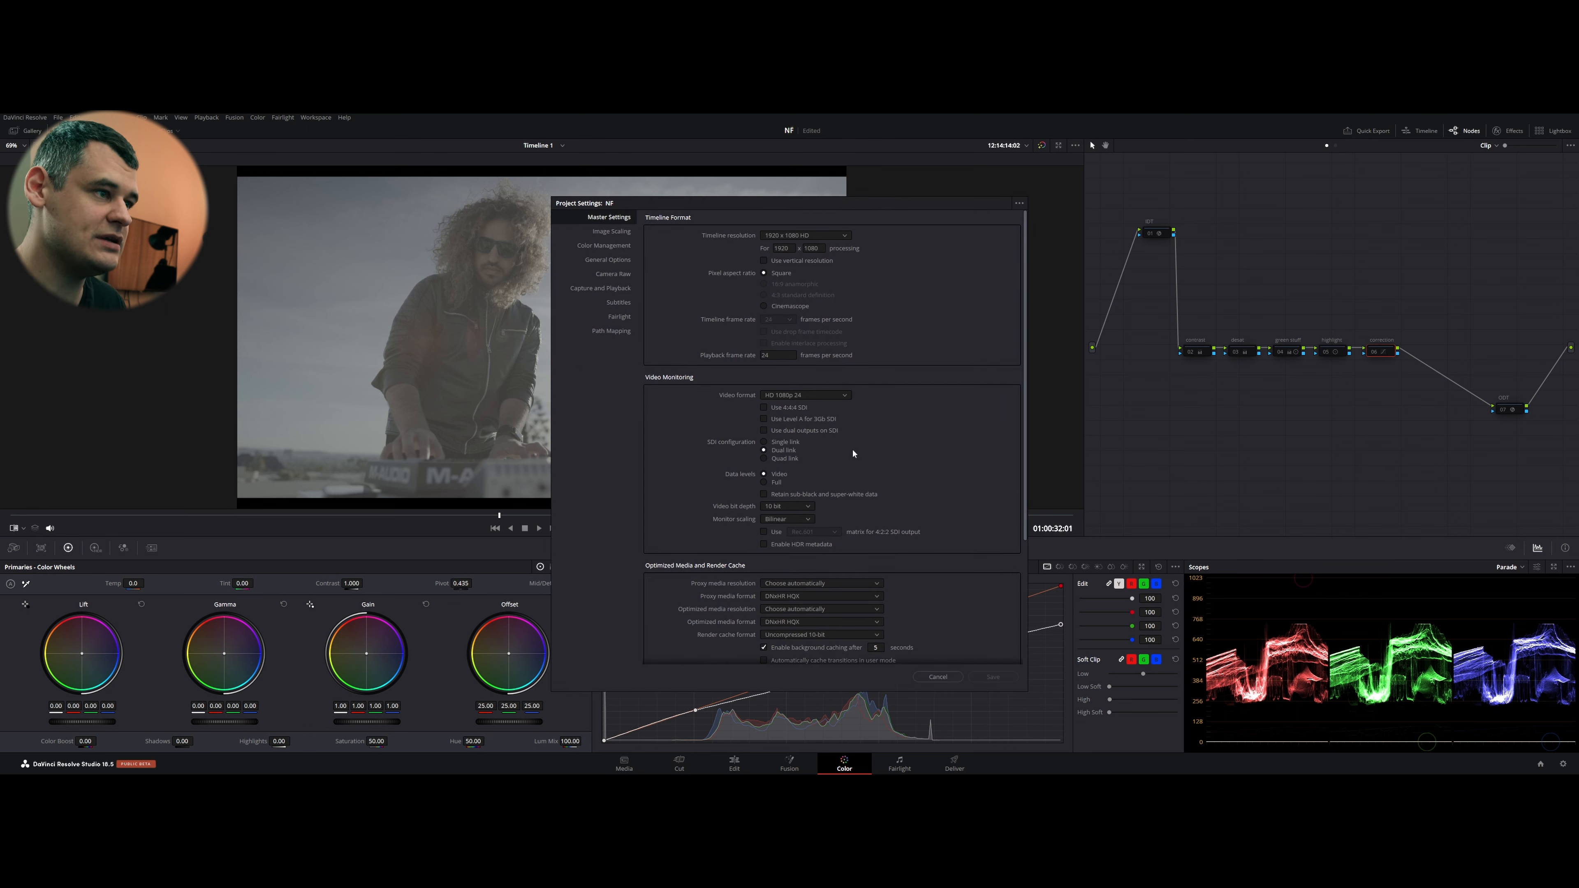
pyautogui.click(606, 246)
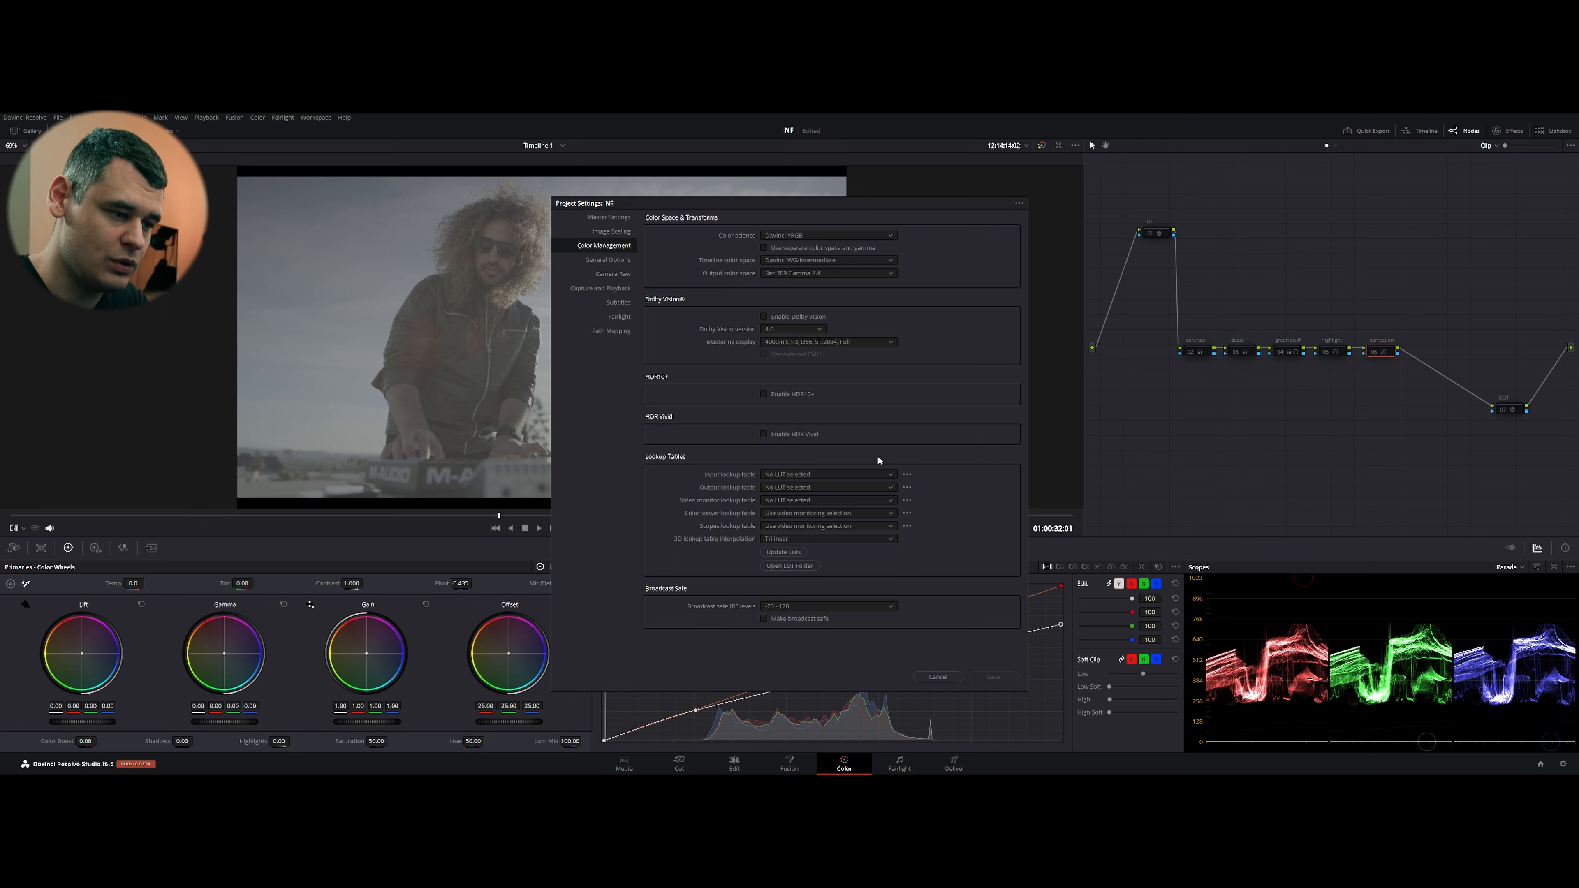
pyautogui.click(933, 675)
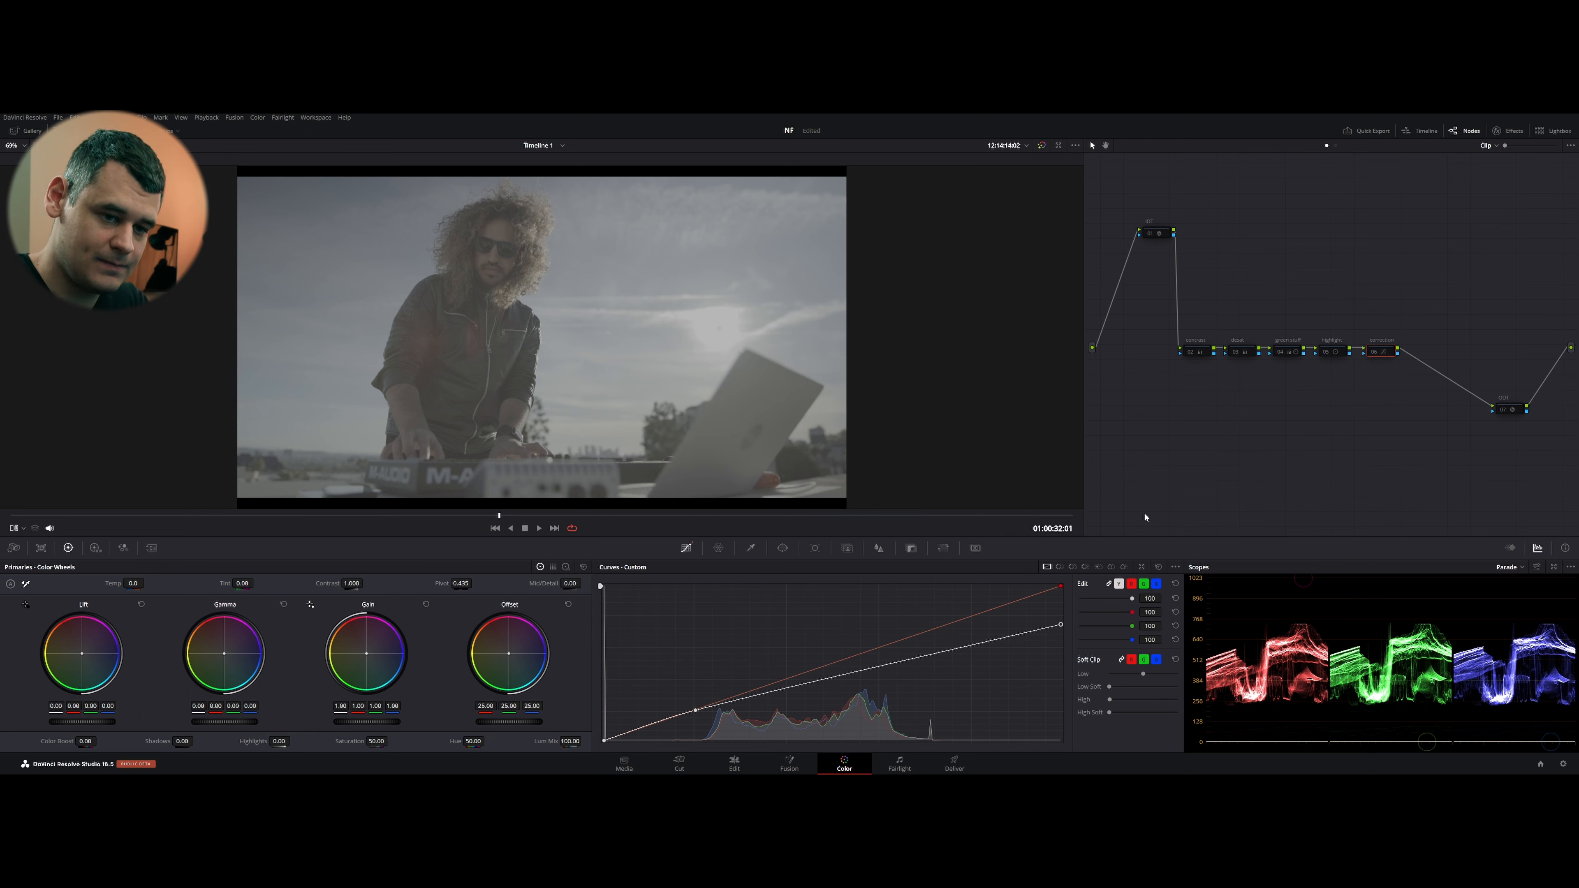
# Enable the IDT node and review its Color Space Transform settings
pyautogui.click(1166, 241)
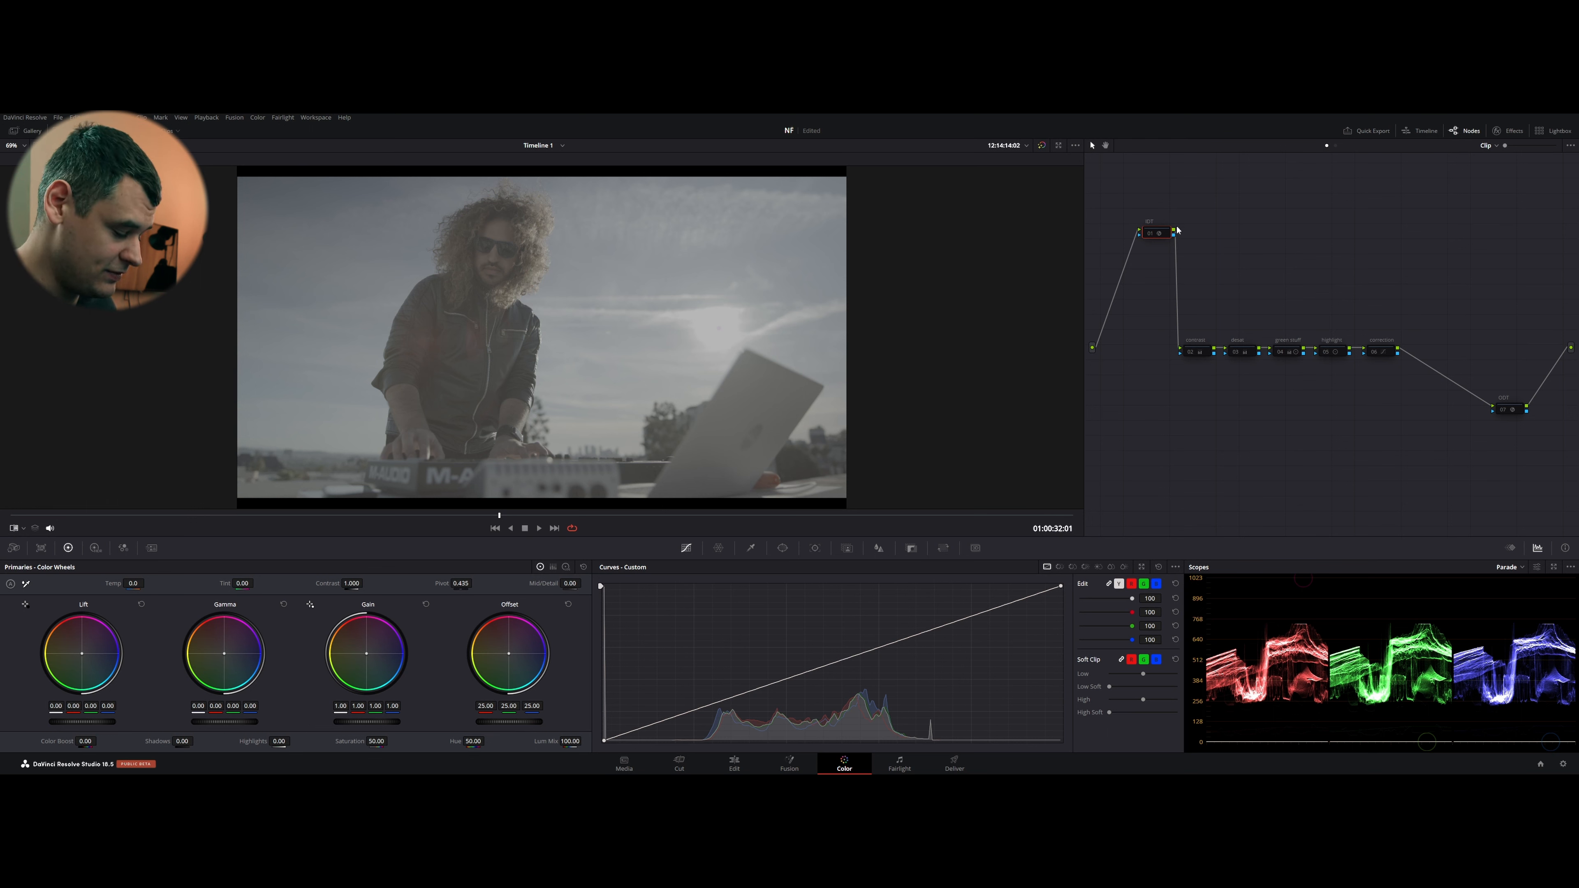
pyautogui.hotkey('ctrl', 'd')
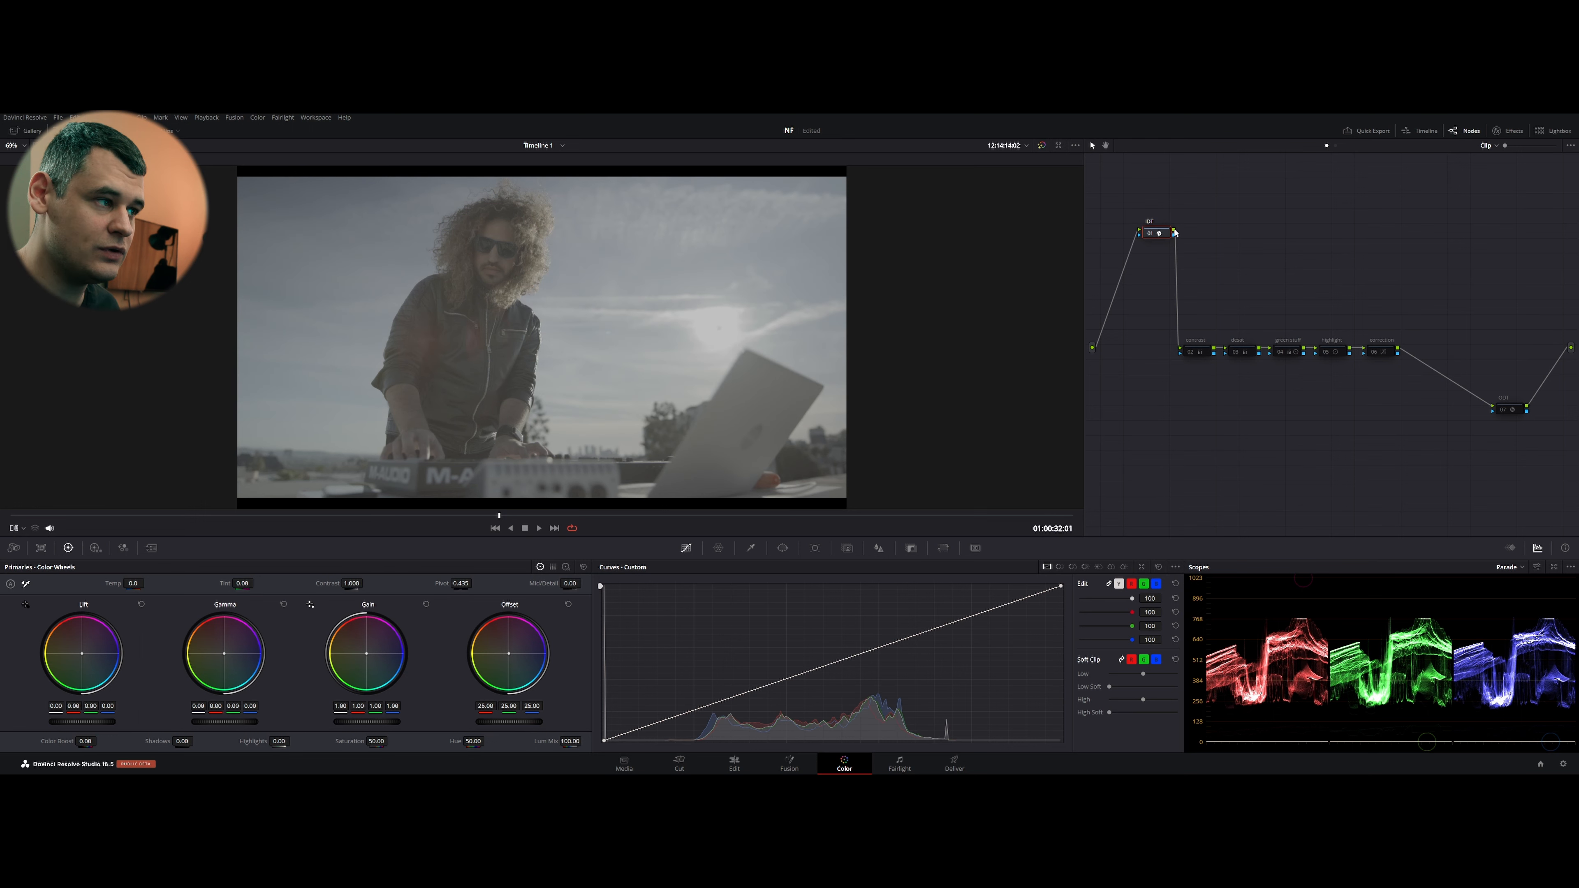
pyautogui.click(1510, 132)
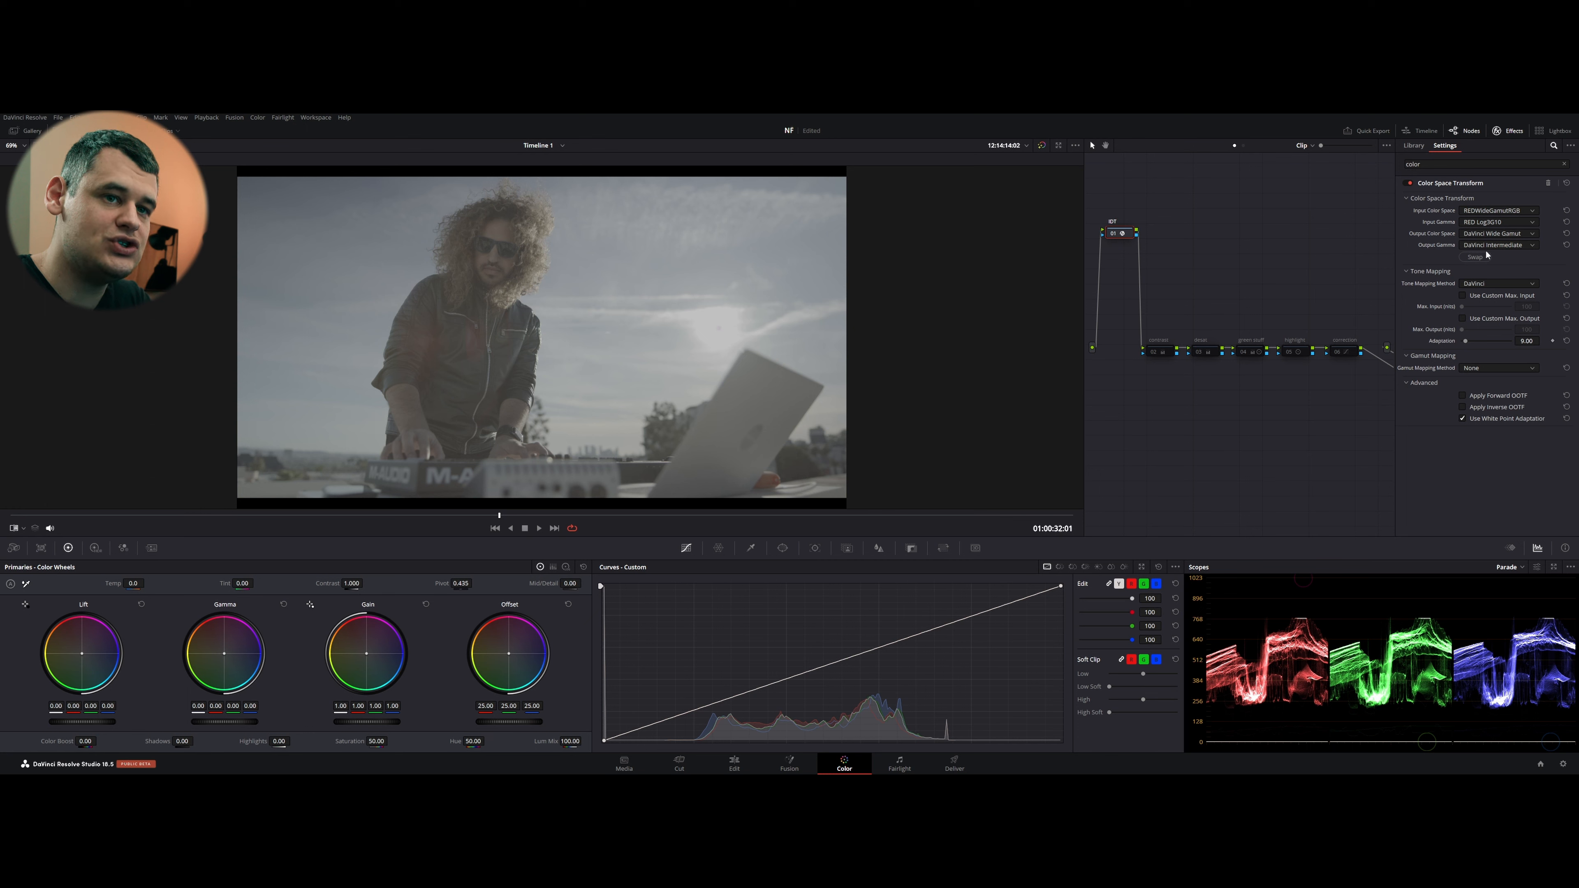
pyautogui.click(1507, 131)
# Enable the ODT node and review its Color Space Transform settings
pyautogui.click(1520, 409)
pyautogui.hotkey('ctrl', 'd')
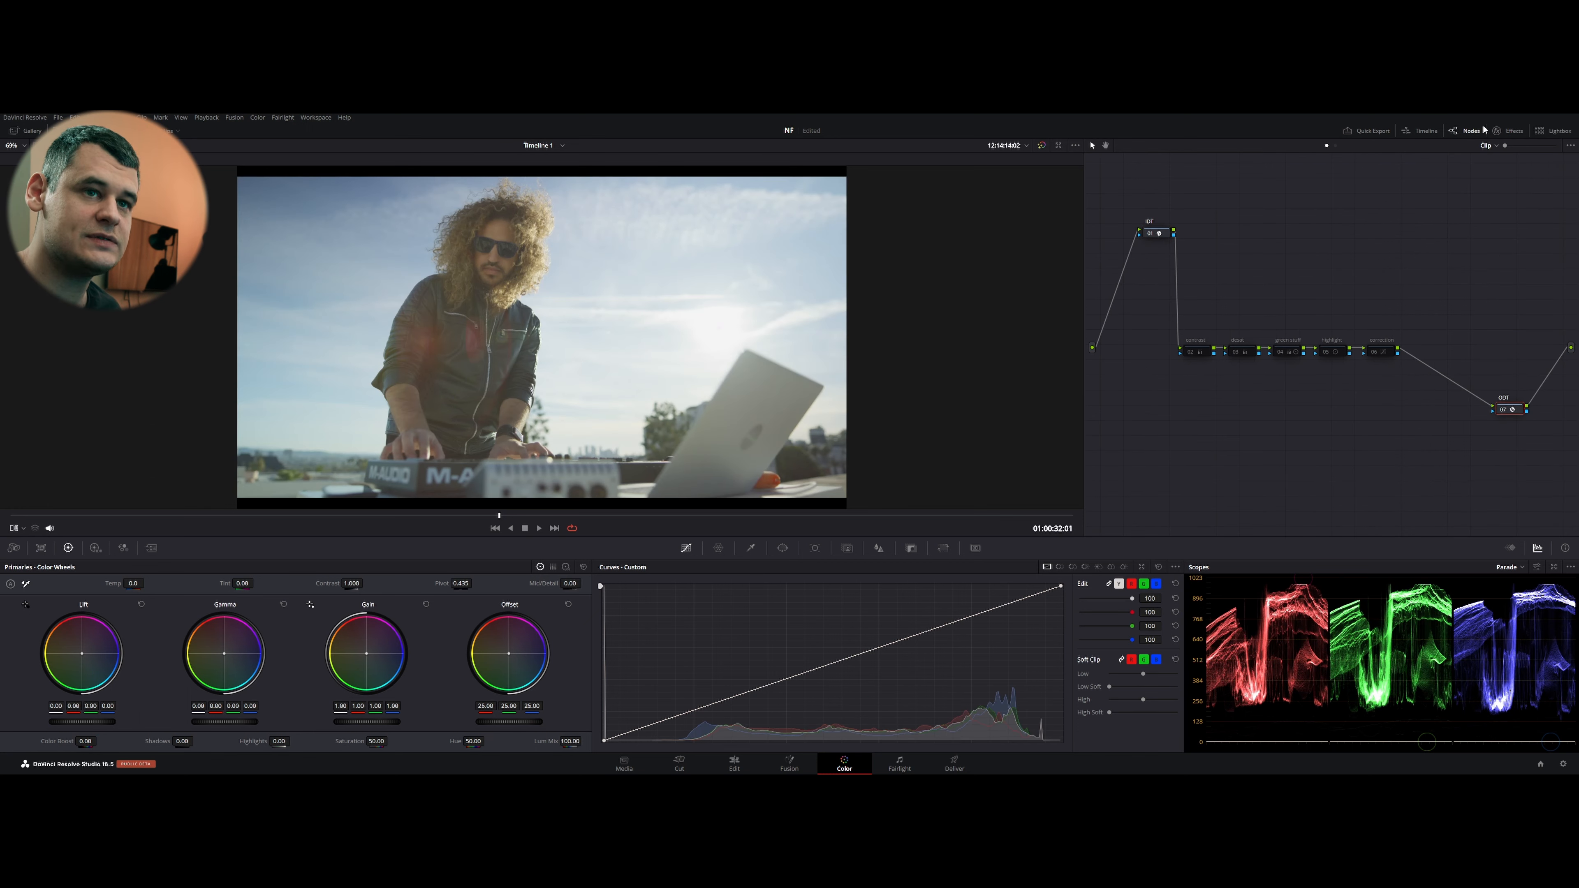
pyautogui.click(1508, 131)
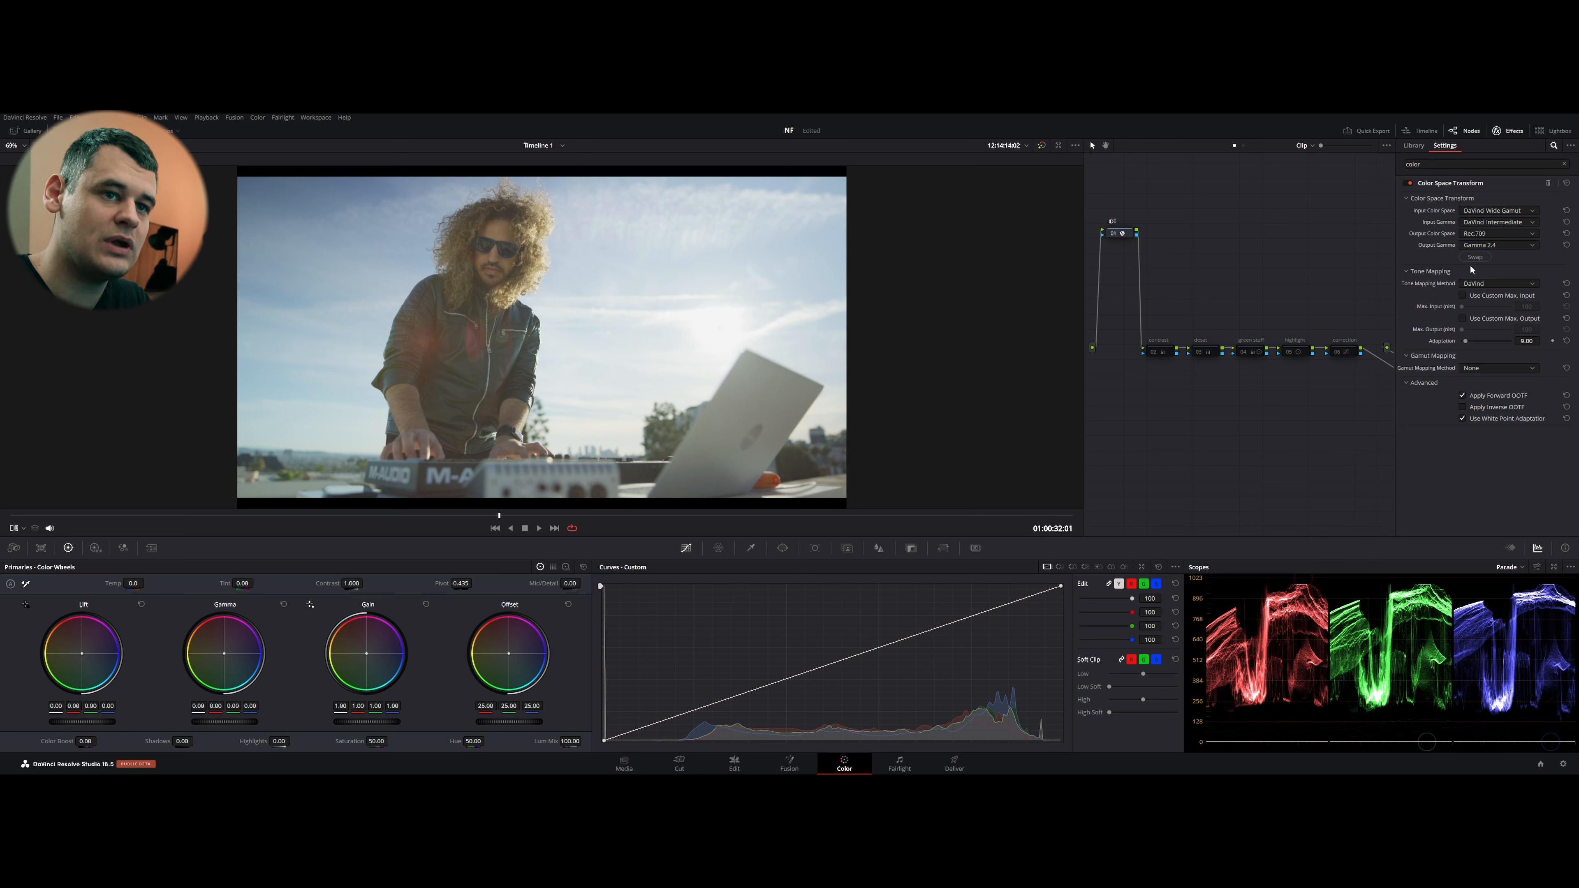
pyautogui.click(1508, 131)
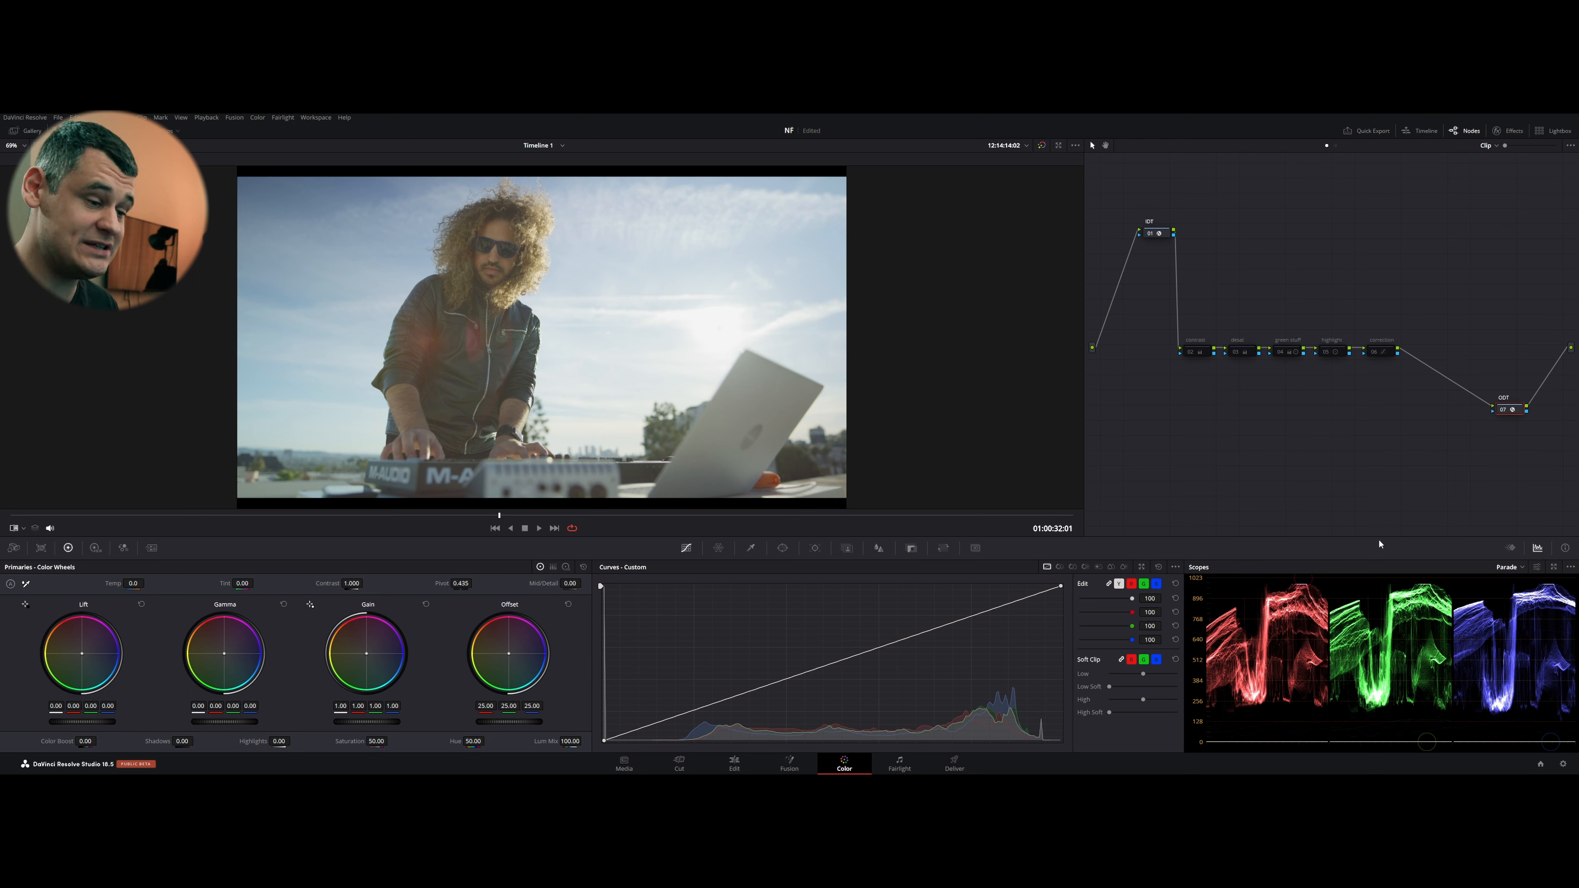
# Save the project and enable the contrast node
pyautogui.hotkey('ctrl', 's')
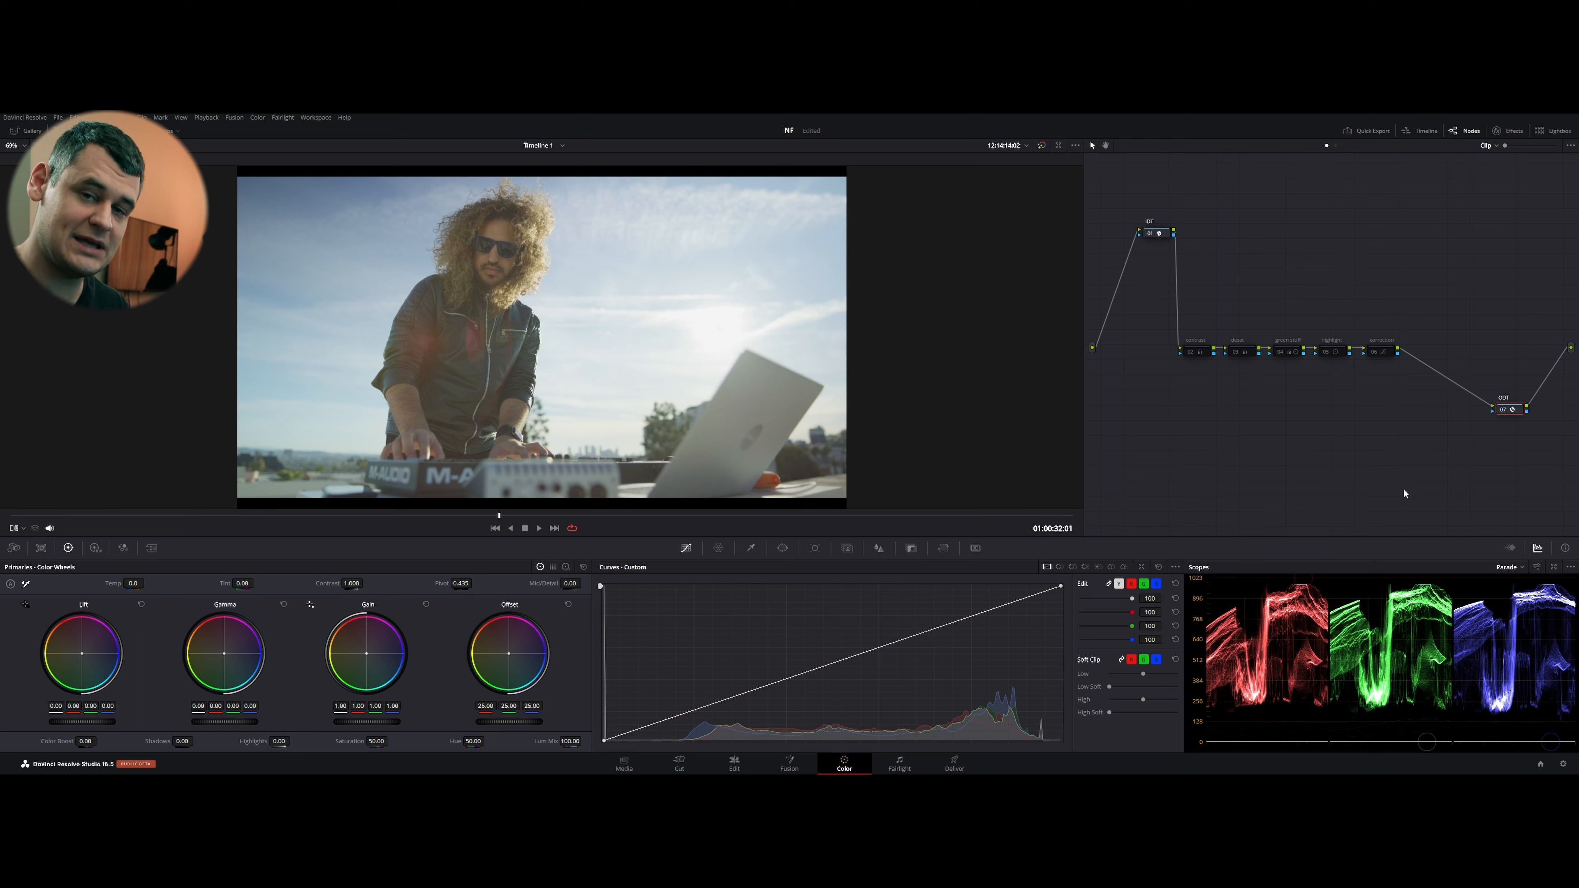
pyautogui.moveTo(1194, 362); pyautogui.dragTo(1326, 274)
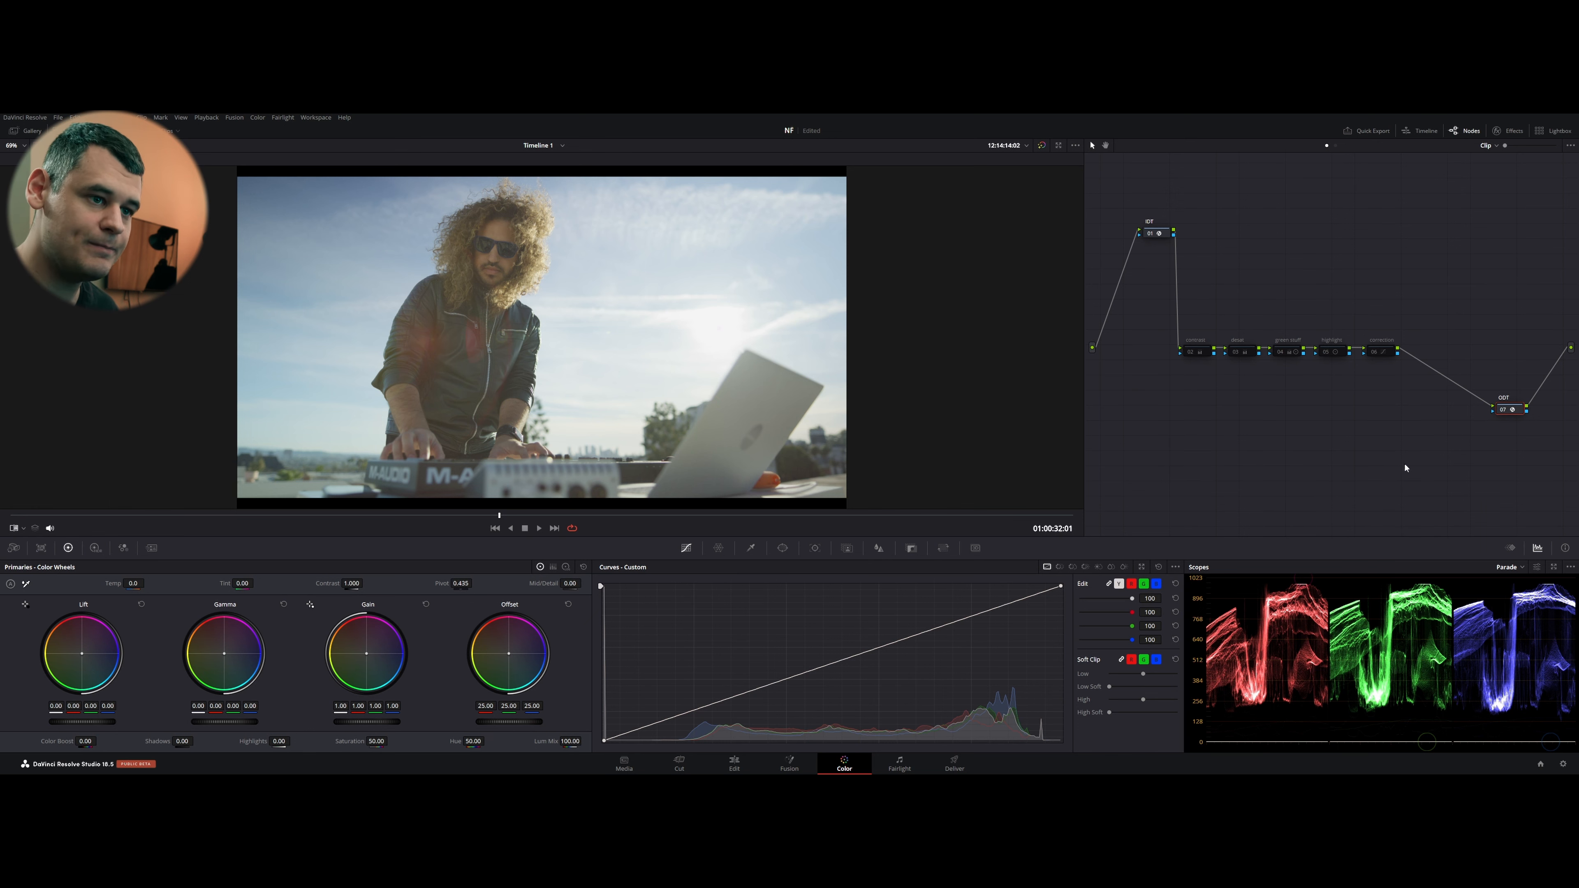
pyautogui.click(1209, 358)
pyautogui.hotkey('ctrl', 'd')
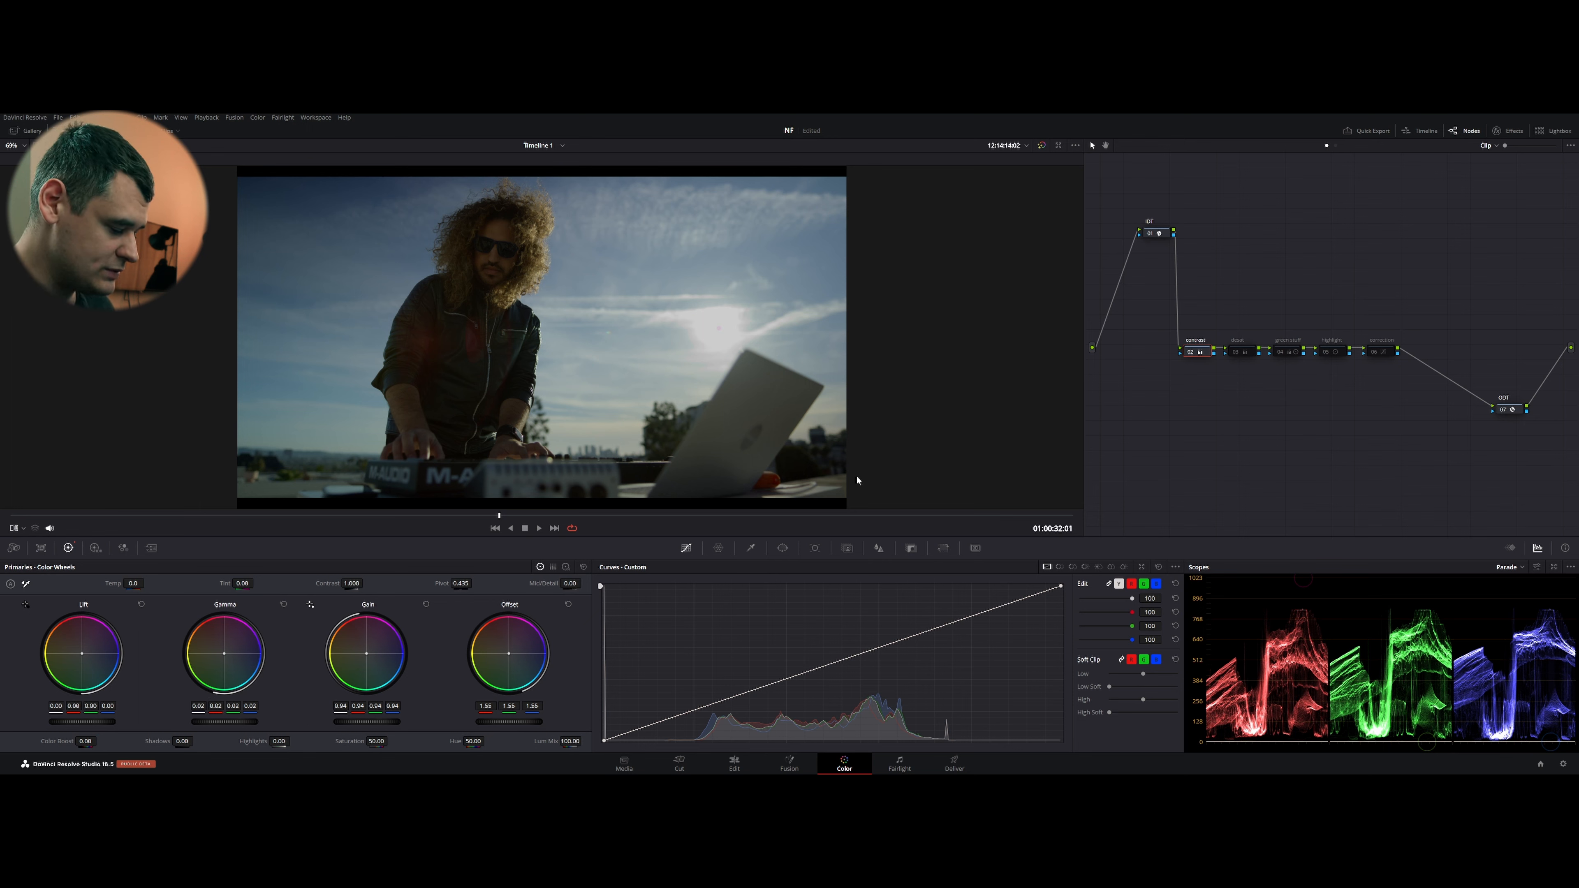
# Compare the shot's contrast with the hooded-man reference still in the viewer and on the parade scope
pyautogui.hotkey('ctrl', 'w')
pyautogui.scroll(-1, 413, 288)
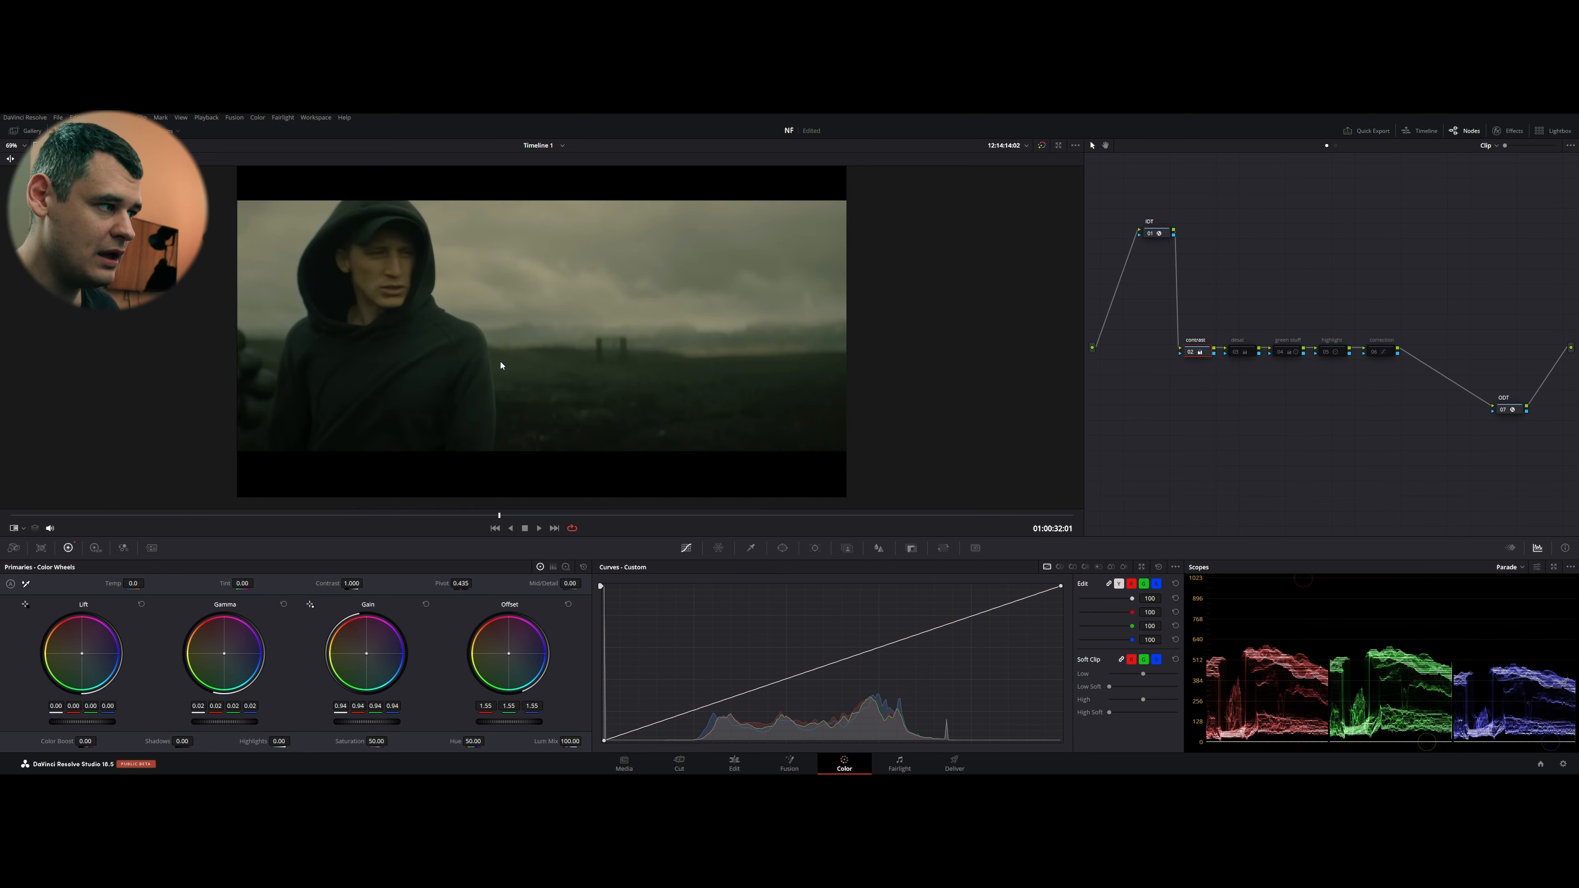
pyautogui.scroll(1, 533, 399)
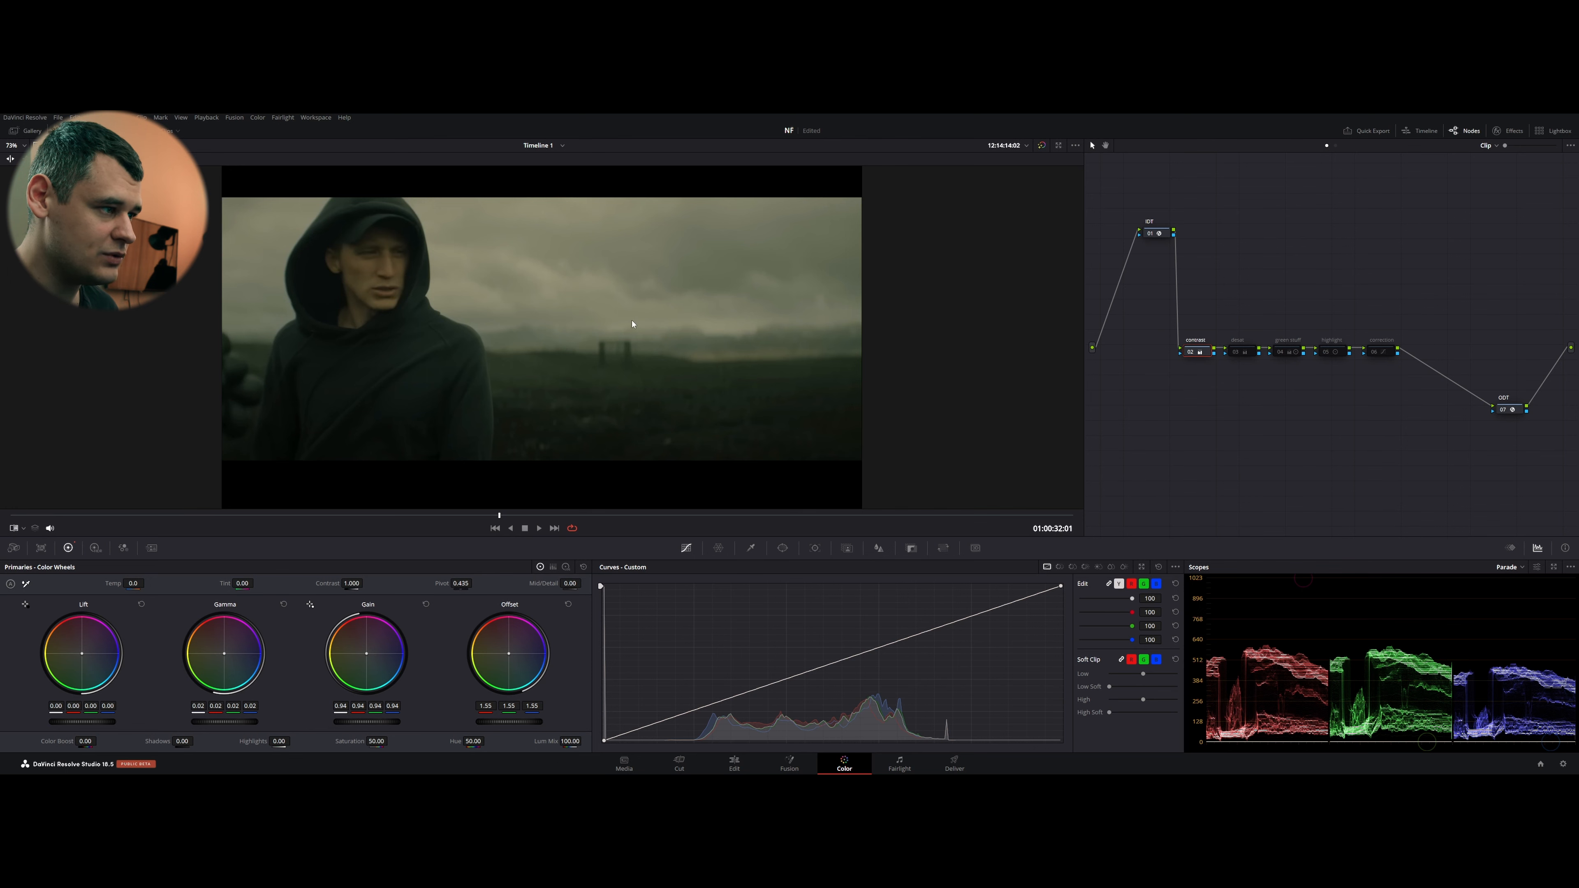
pyautogui.moveTo(633, 324); pyautogui.dragTo(559, 325)
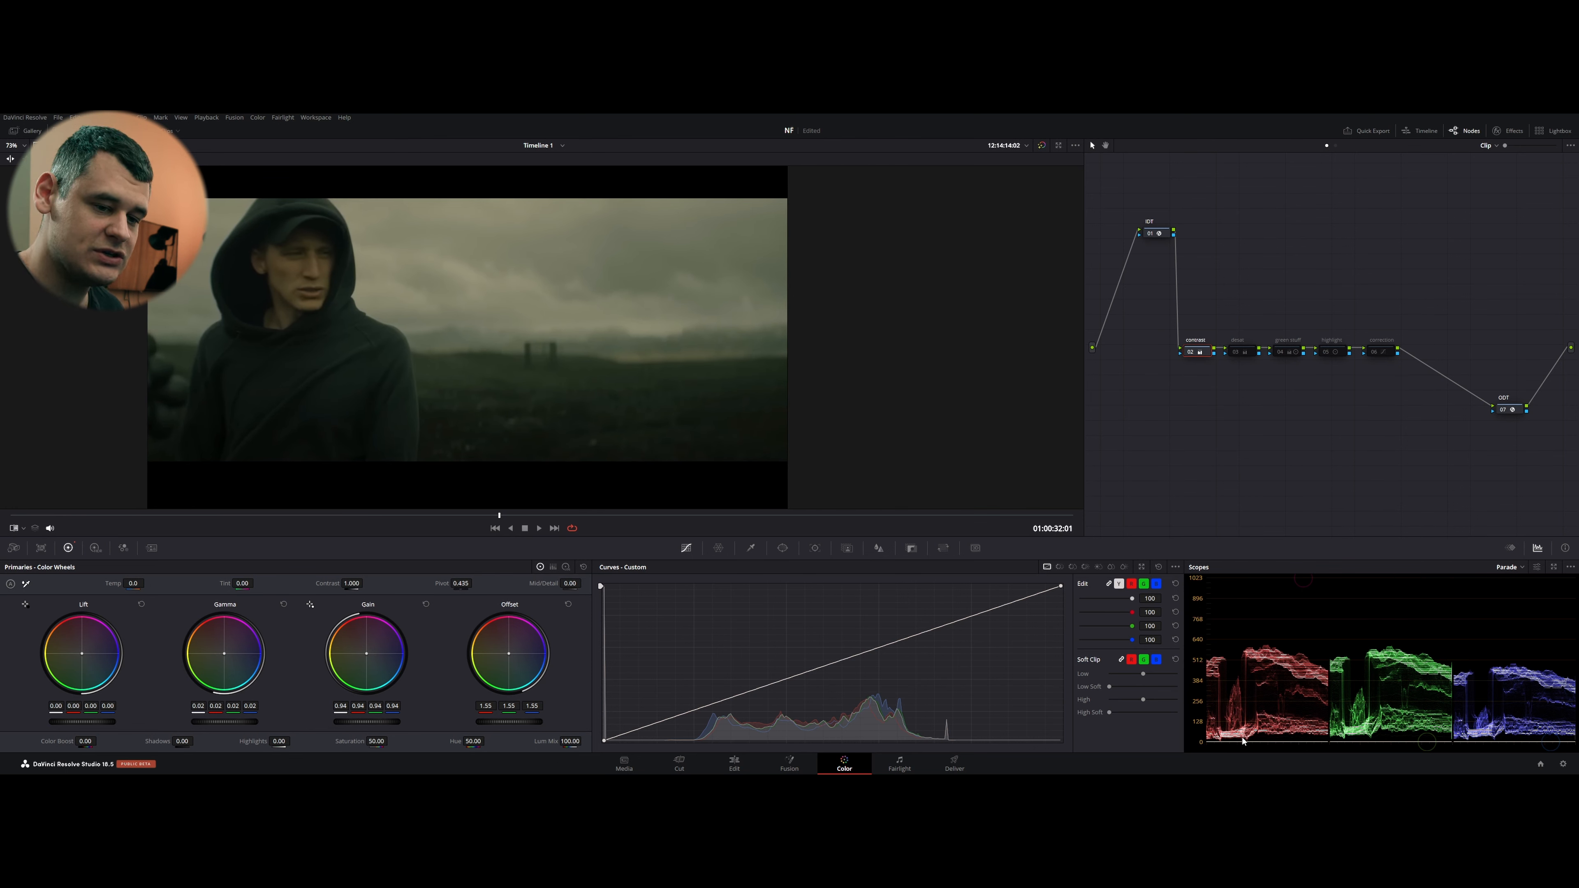
pyautogui.hotkey('ctrl', 'w')
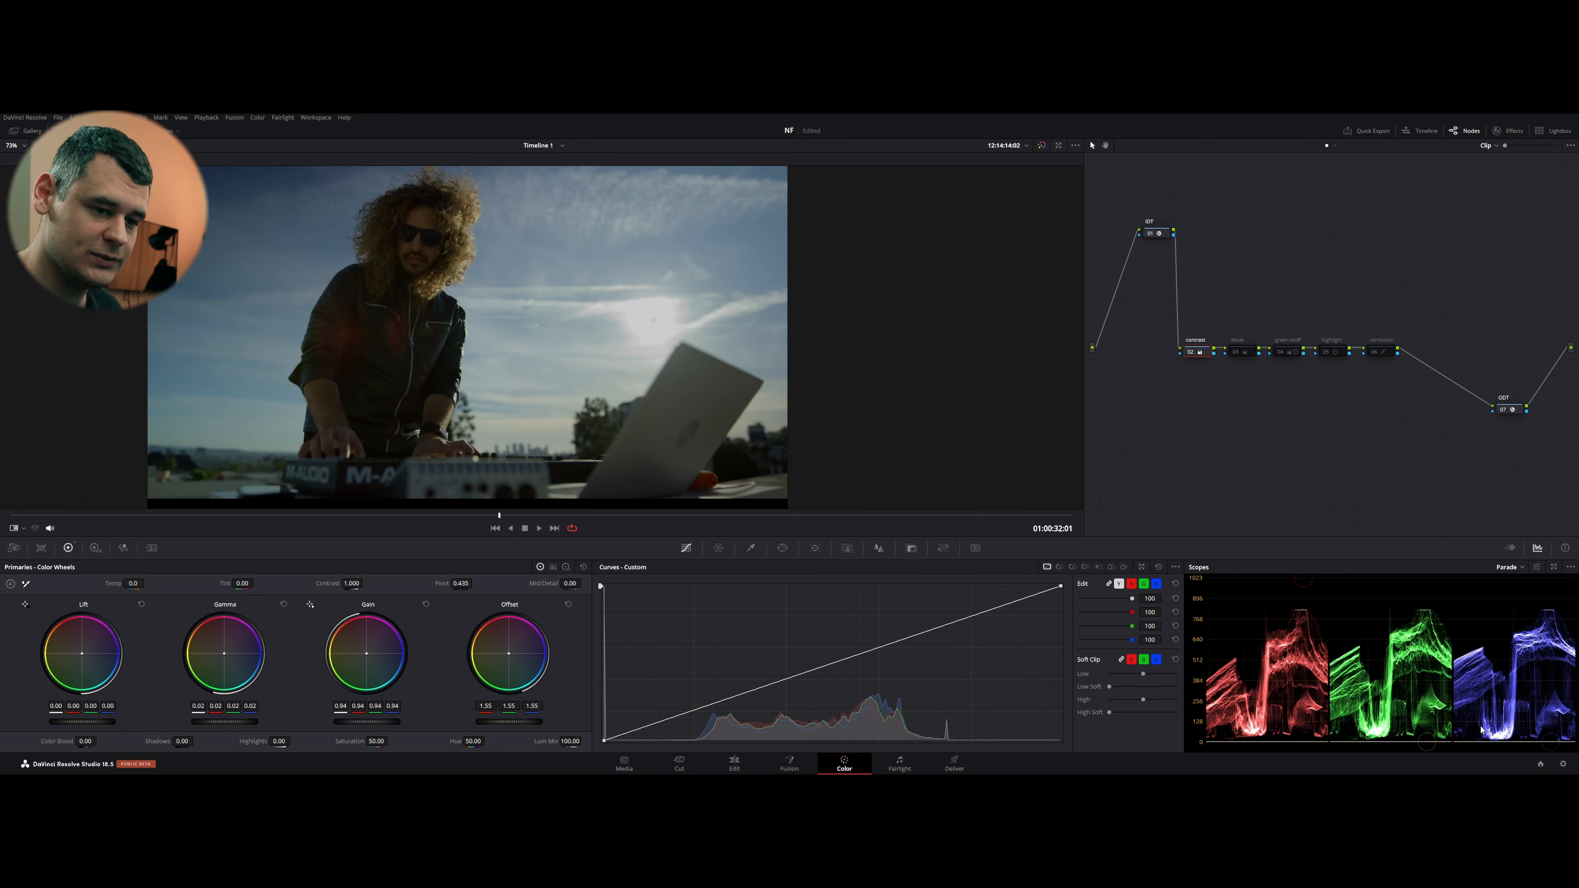
pyautogui.hotkey('ctrl', 'w')
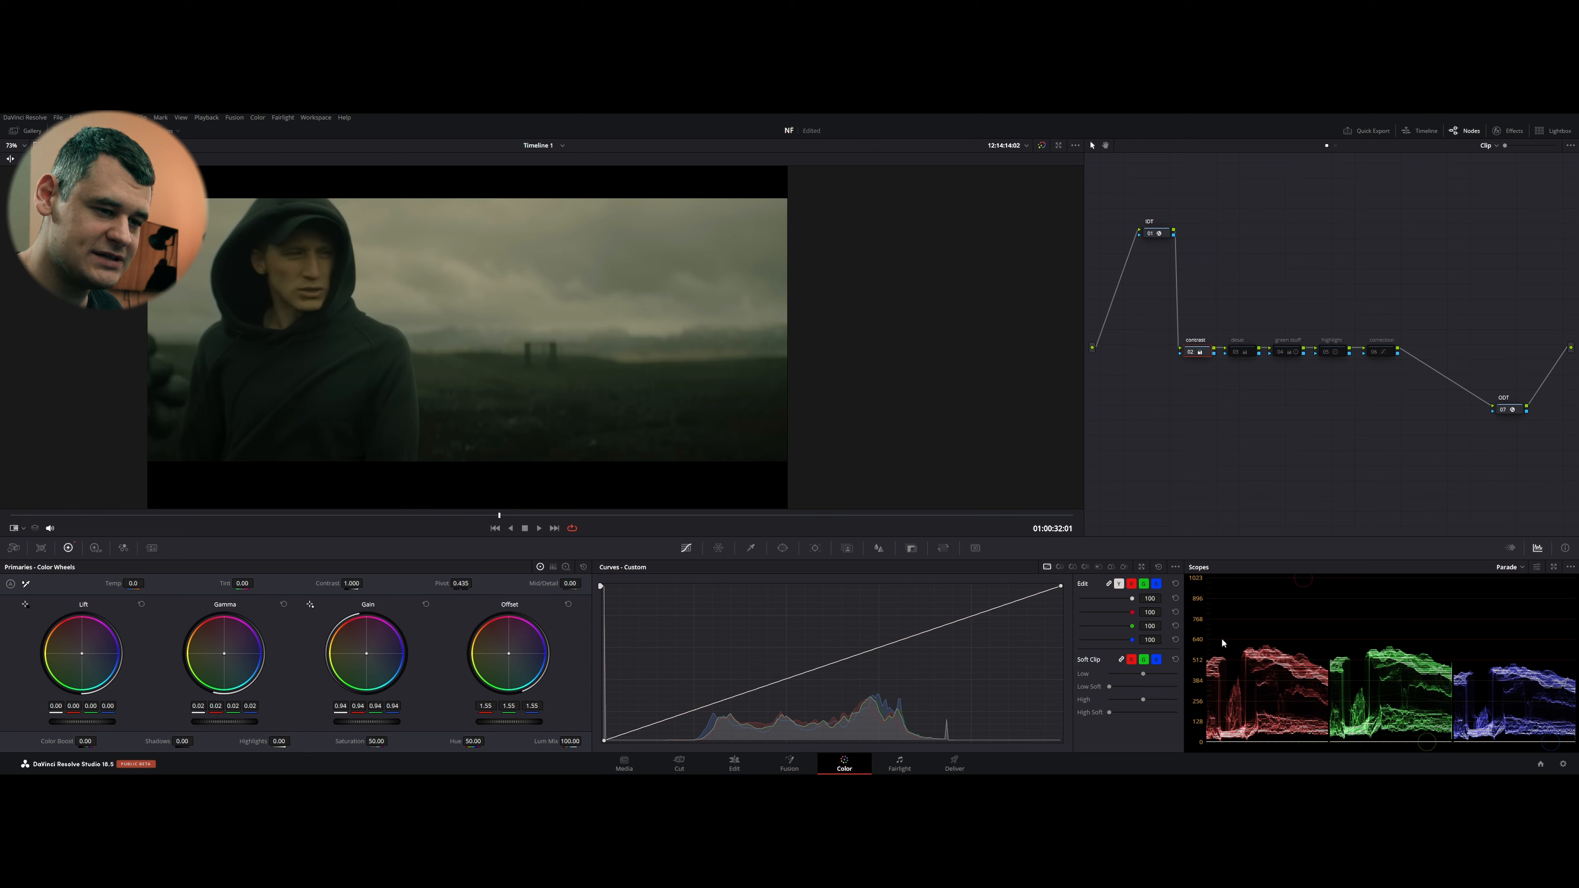
pyautogui.hotkey('ctrl', 'w')
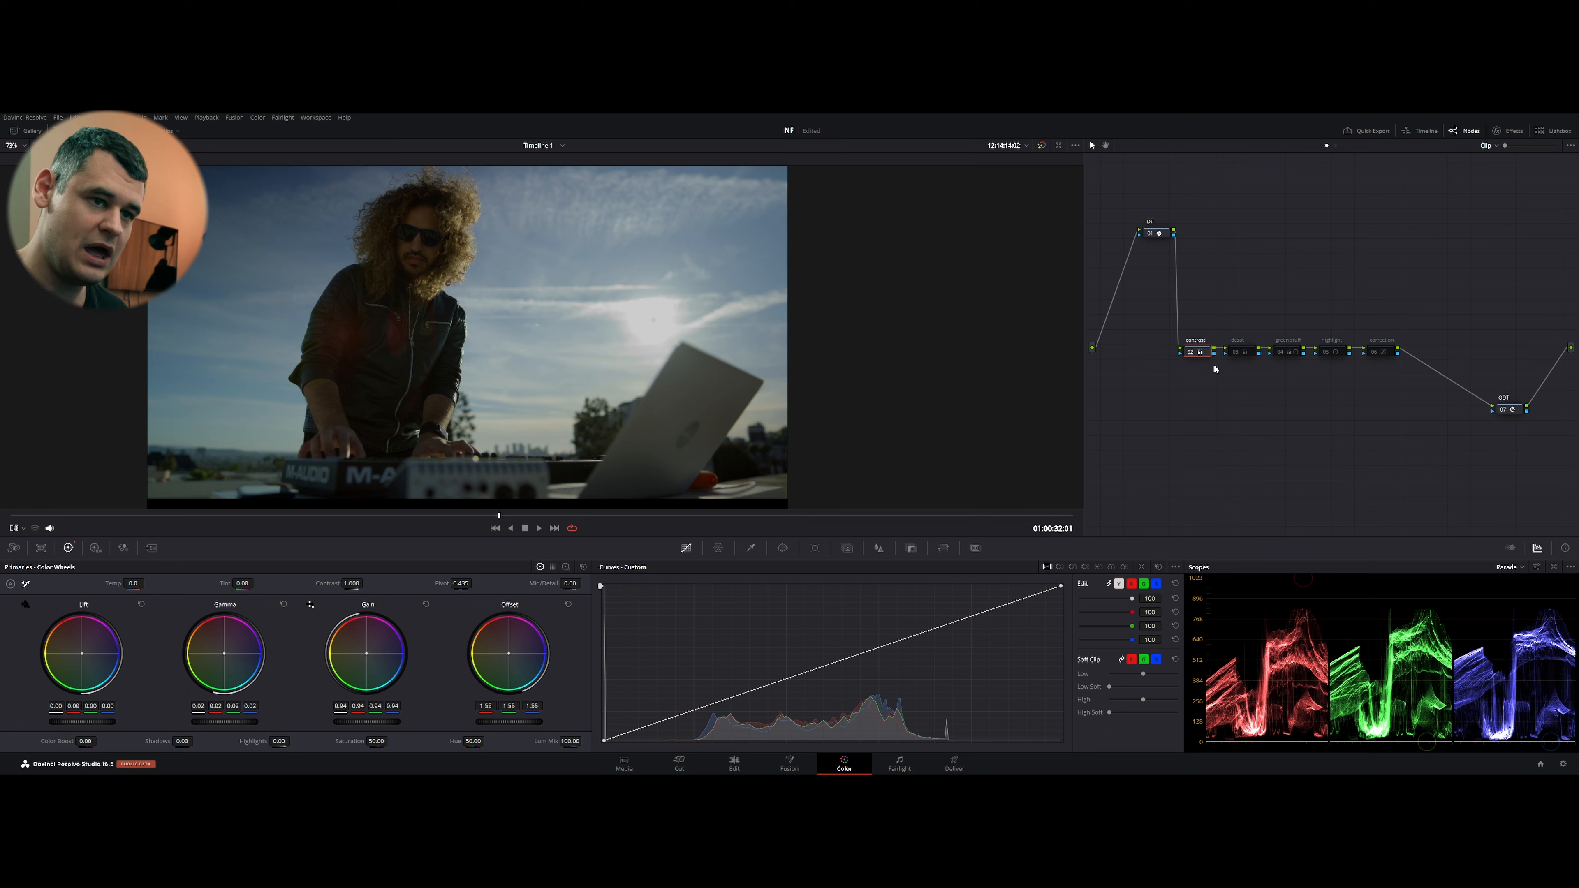
# Review the adjustments in the correction and contrast nodes and save the project
pyautogui.click(1390, 353)
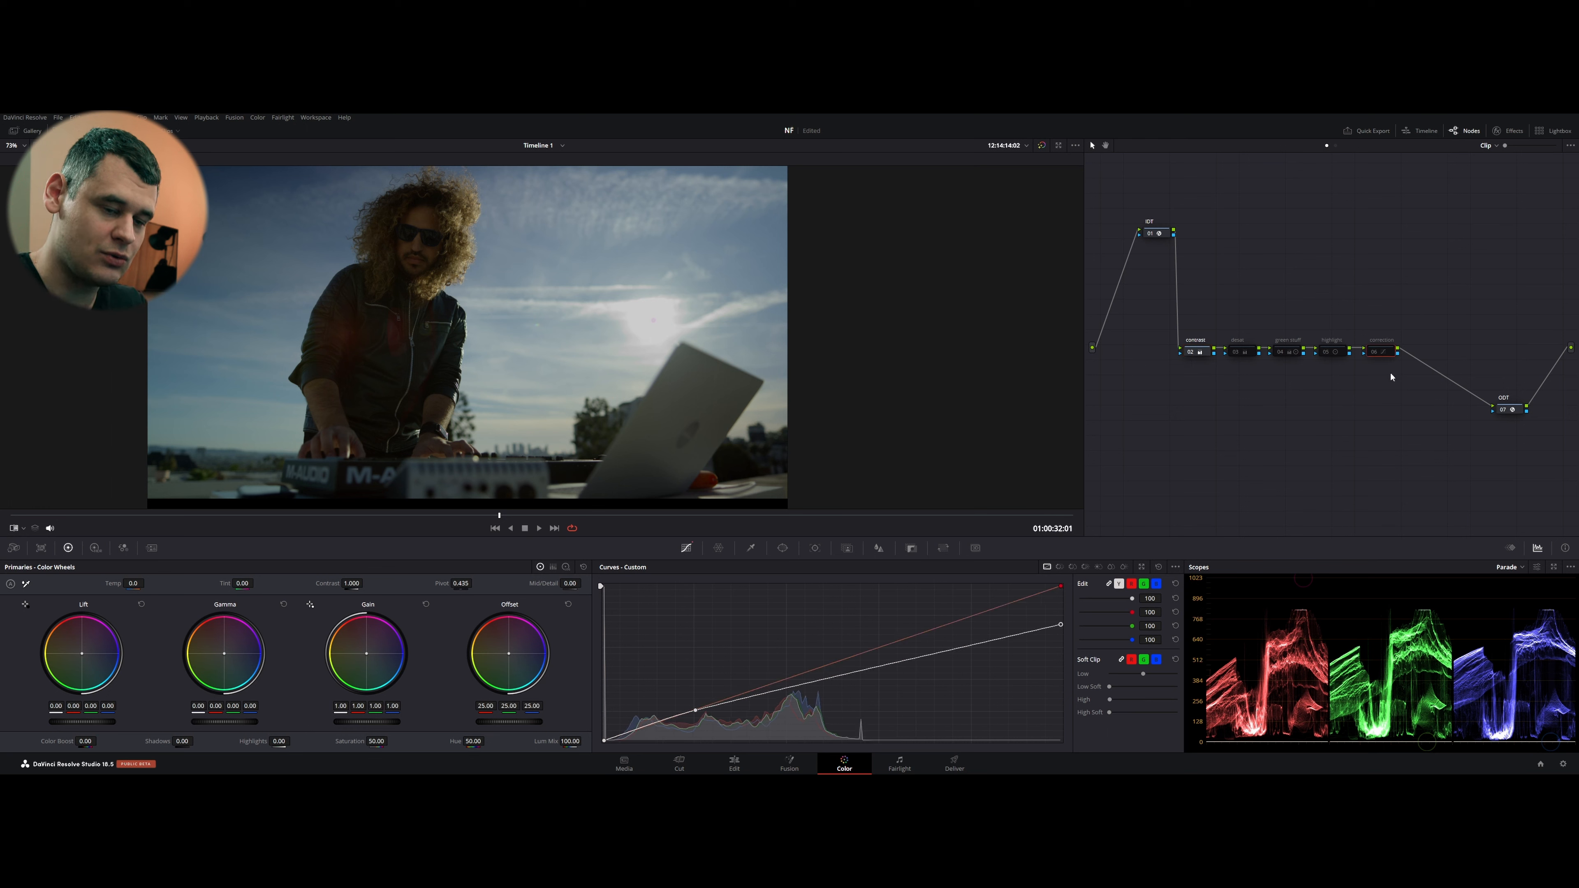
pyautogui.click(1197, 352)
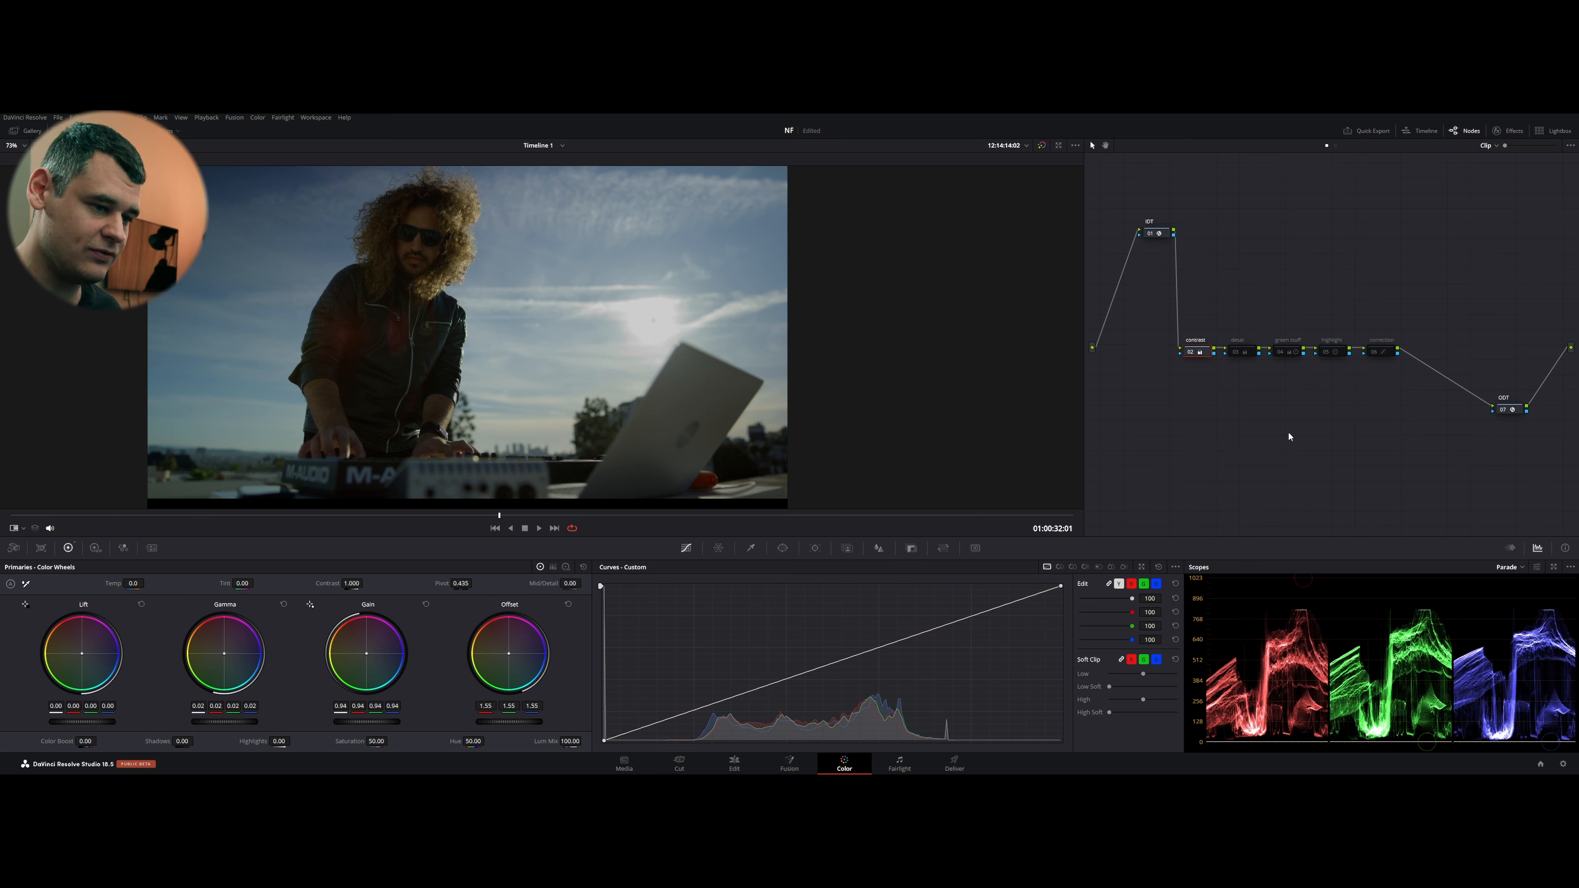
pyautogui.hotkey('ctrl', 's')
# Select the desaturation node and compare the shot's saturation with the reference still using the Vectorscope
pyautogui.click(1250, 348)
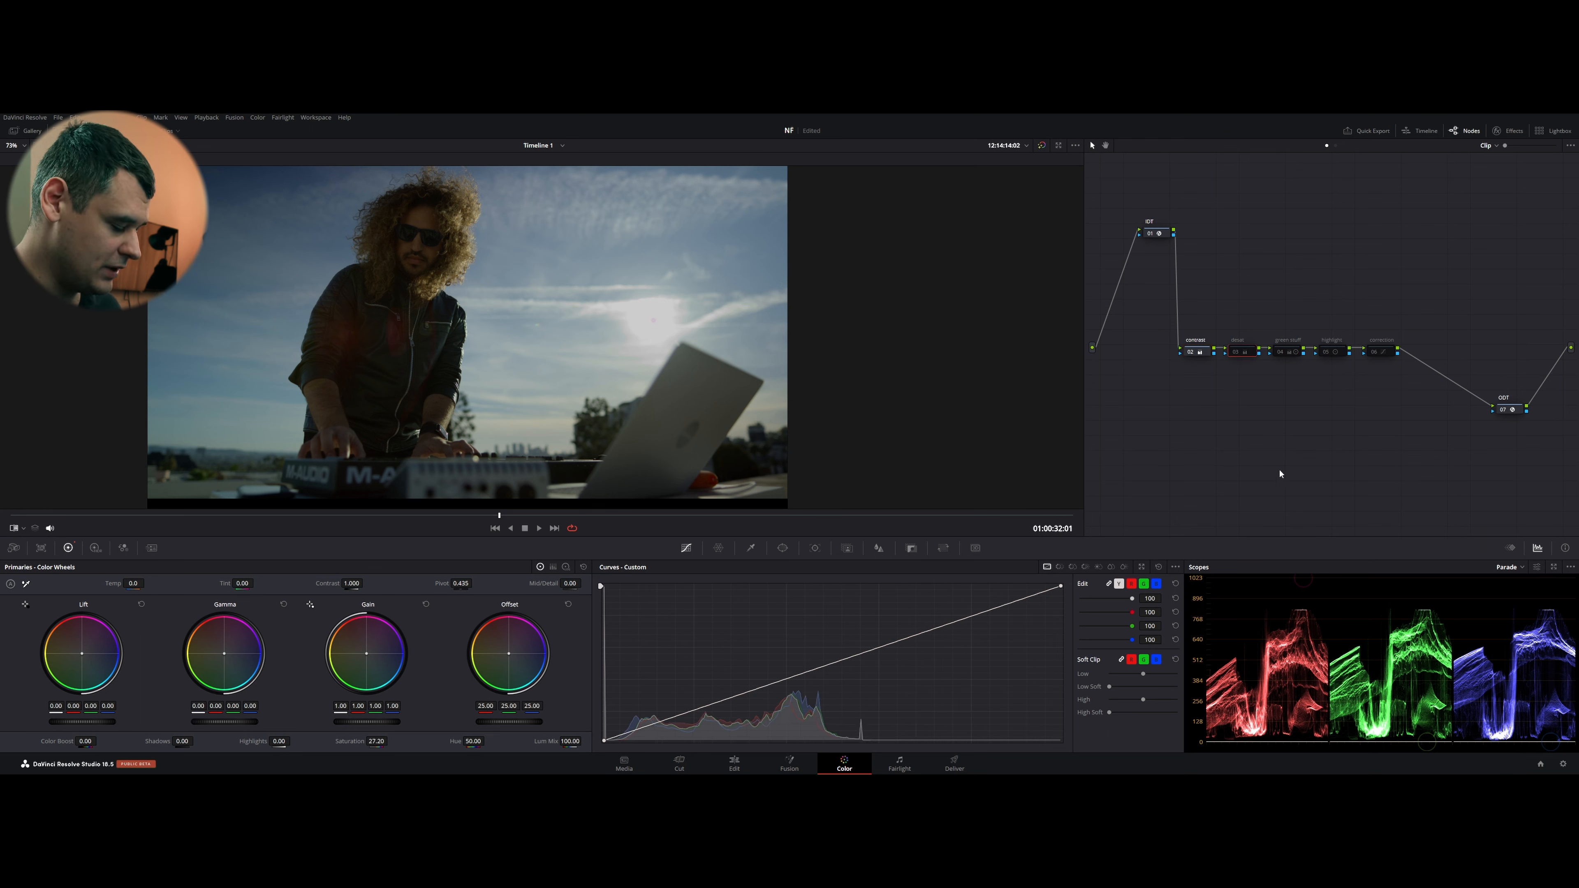
pyautogui.hotkey('ctrl', 'w')
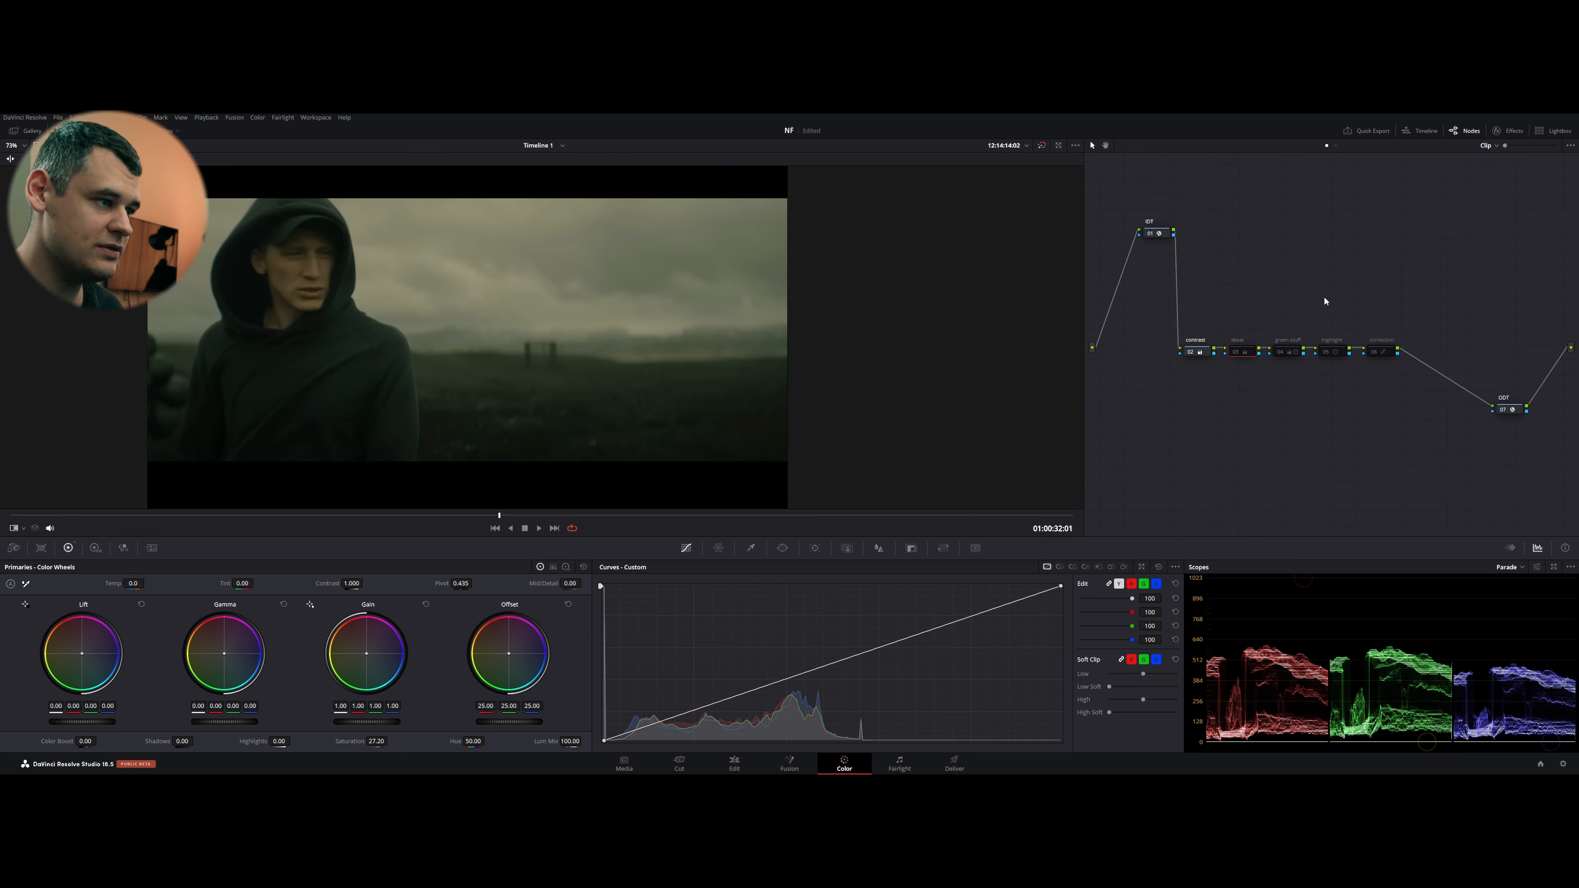
pyautogui.hotkey('ctrl', 'w')
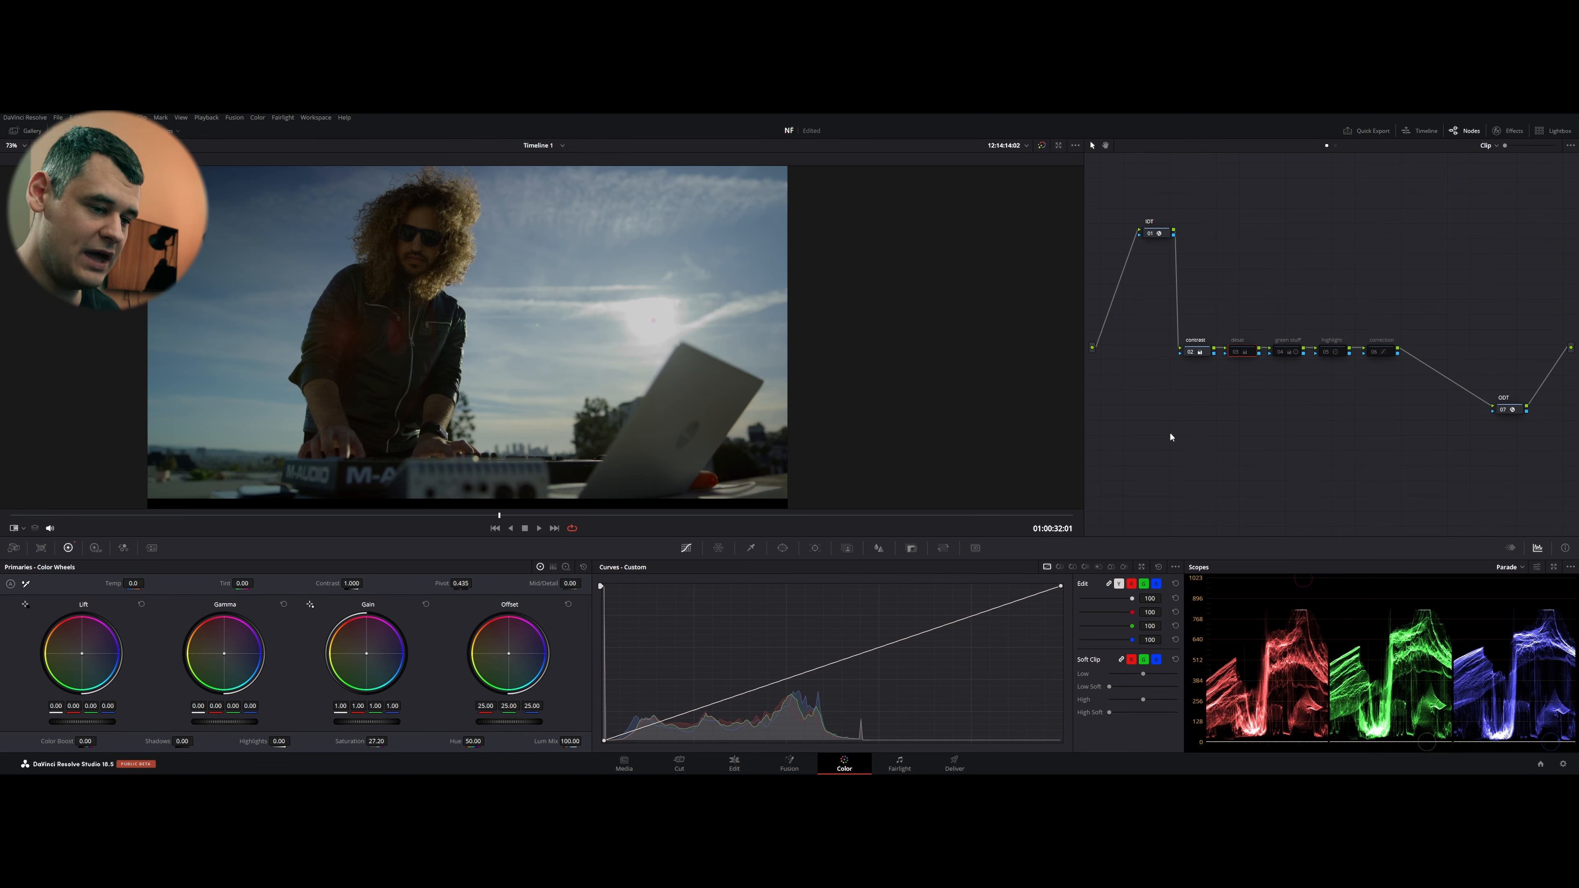
pyautogui.click(1515, 568)
pyautogui.click(1526, 602)
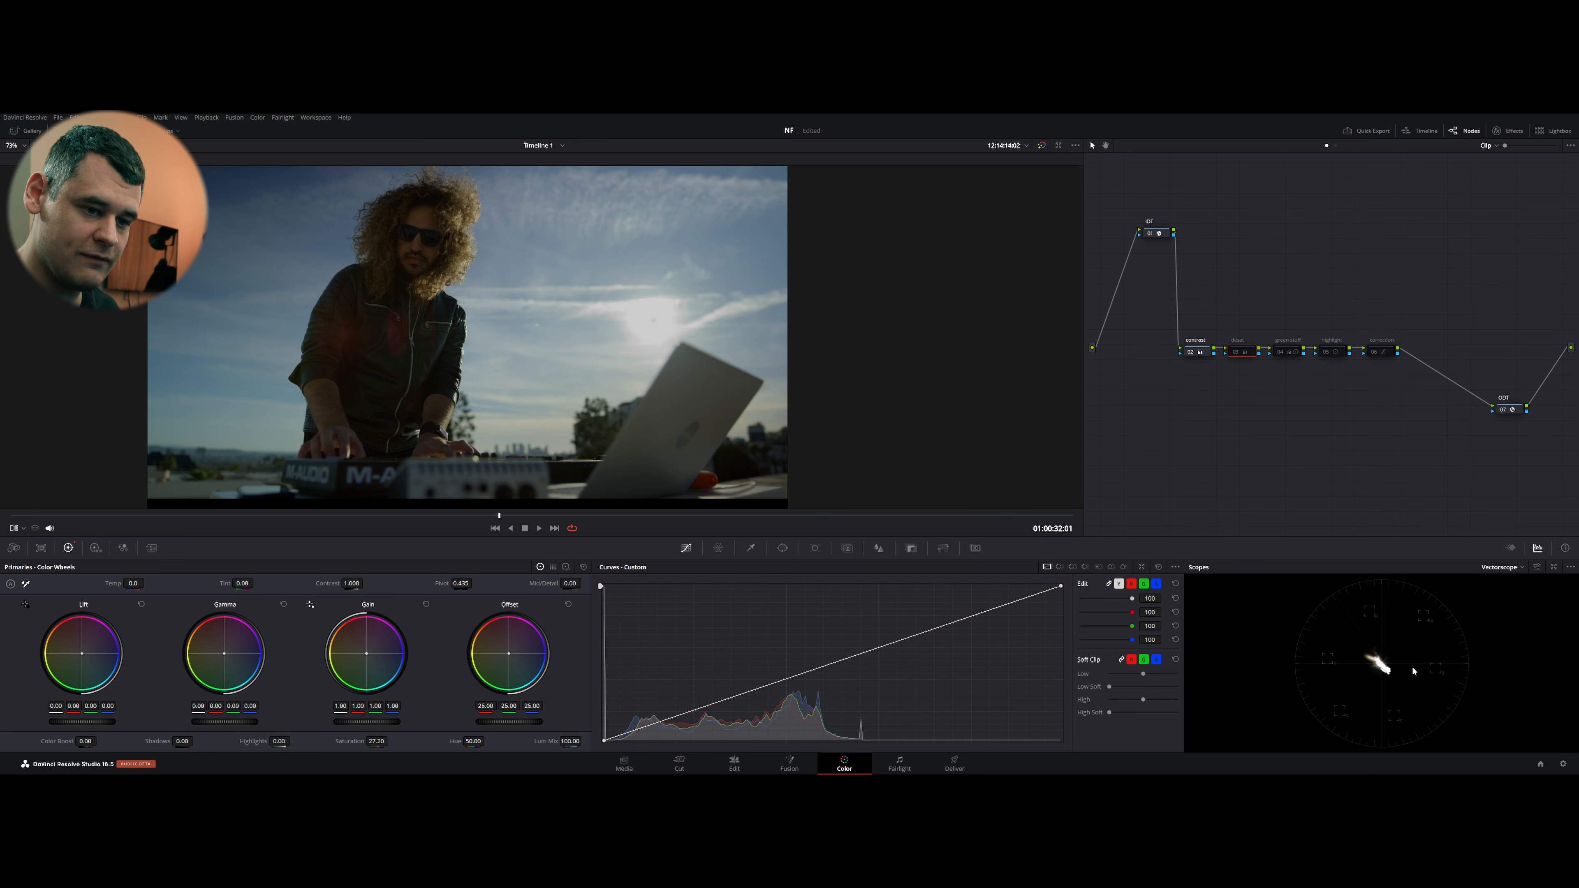
pyautogui.hotkey('ctrl', 'w')
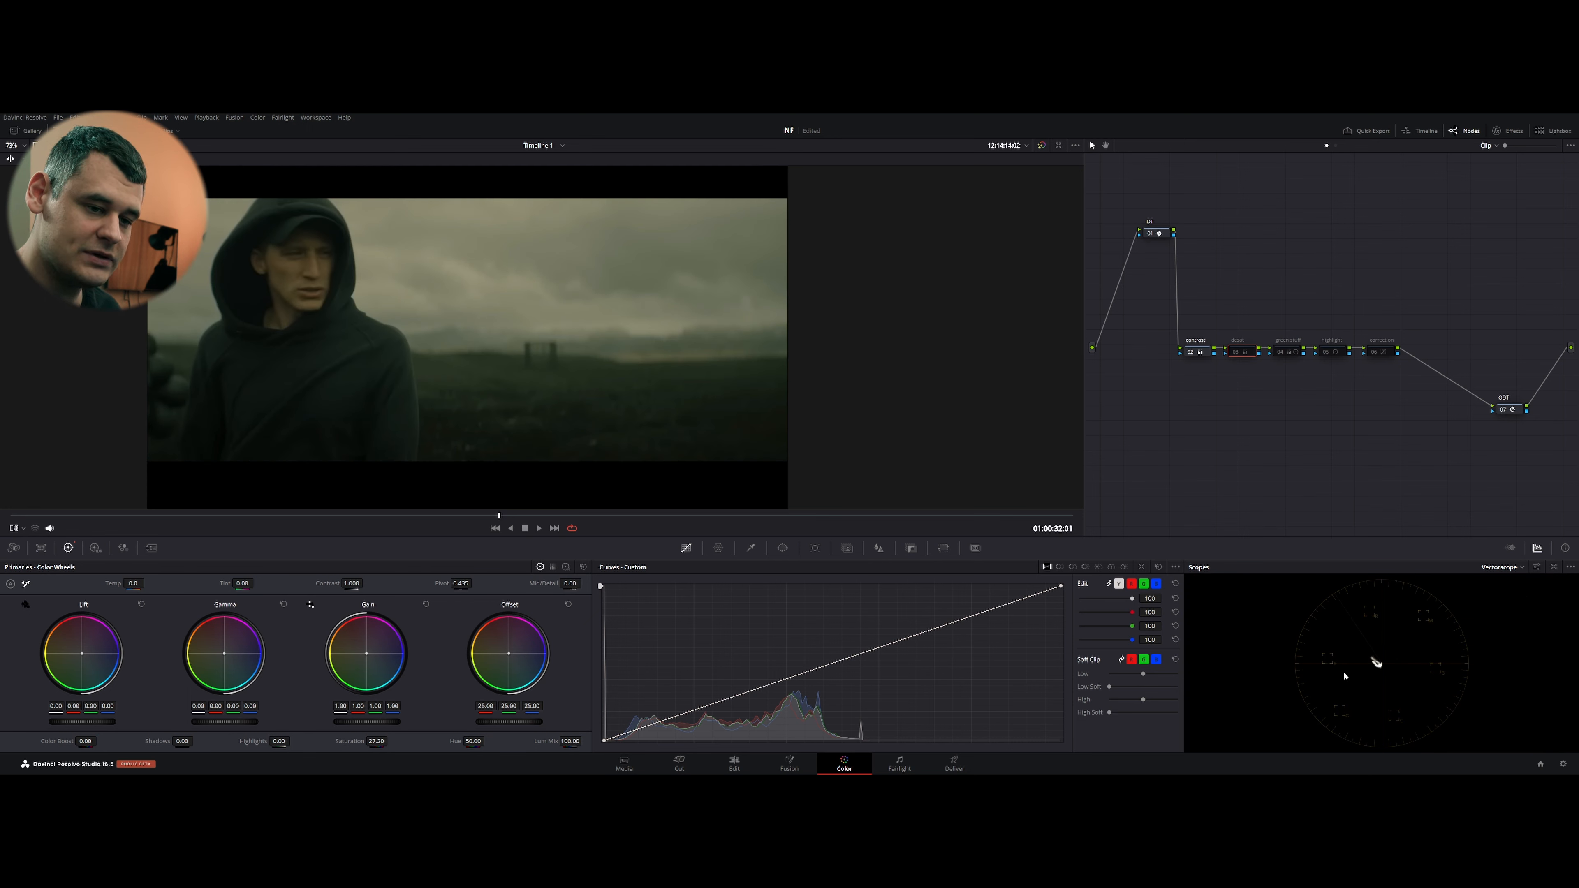
pyautogui.hotkey('ctrl', 'w')
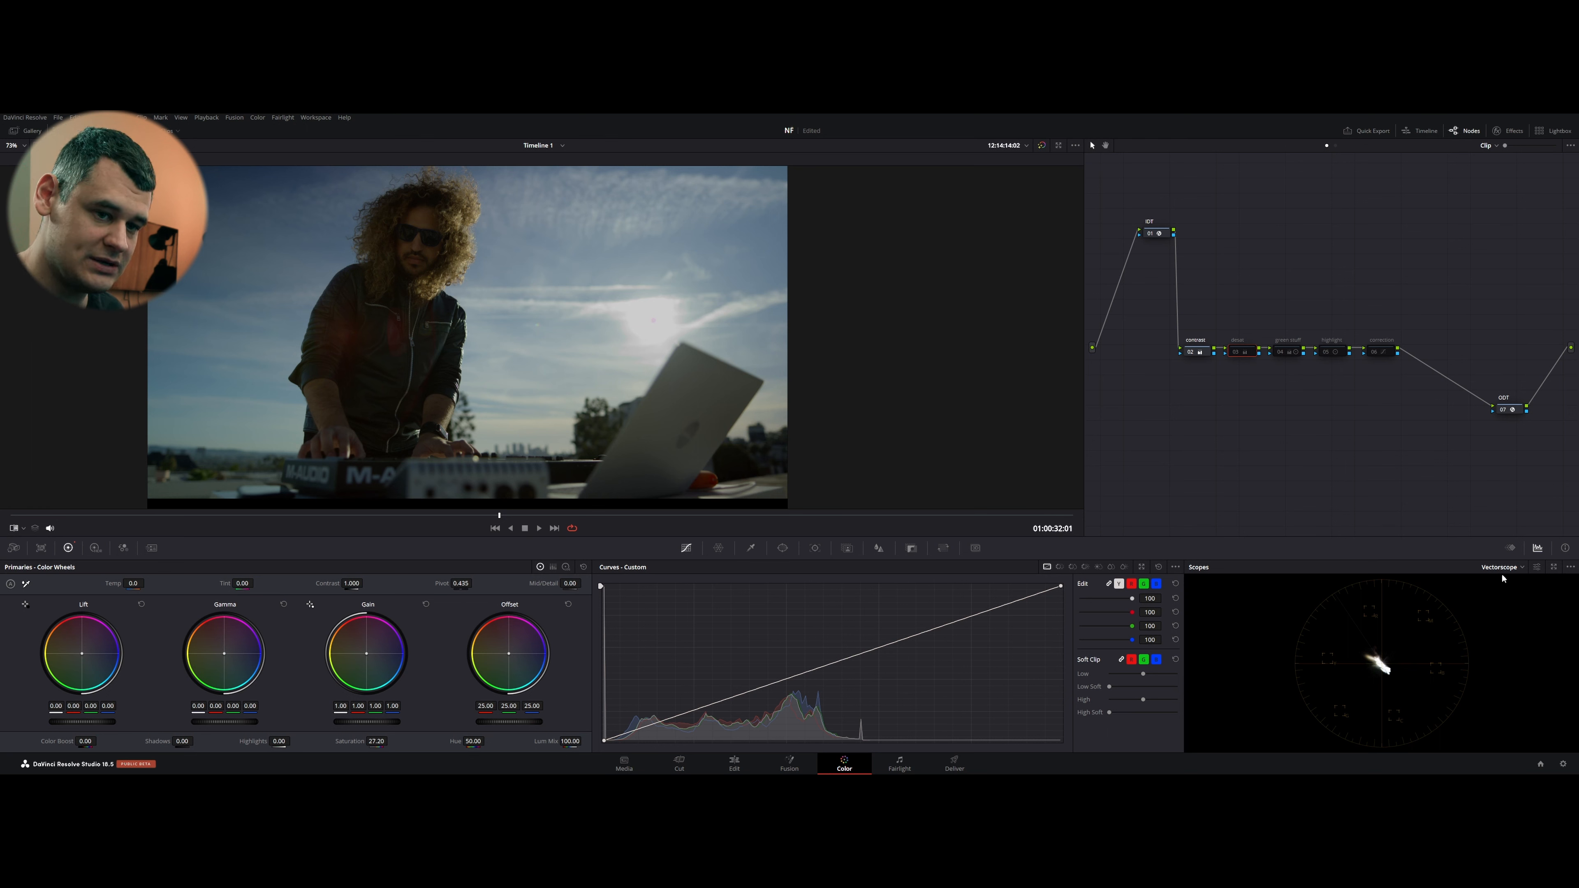
# Set the scope back to Parade and enable the desaturation node
pyautogui.click(1515, 567)
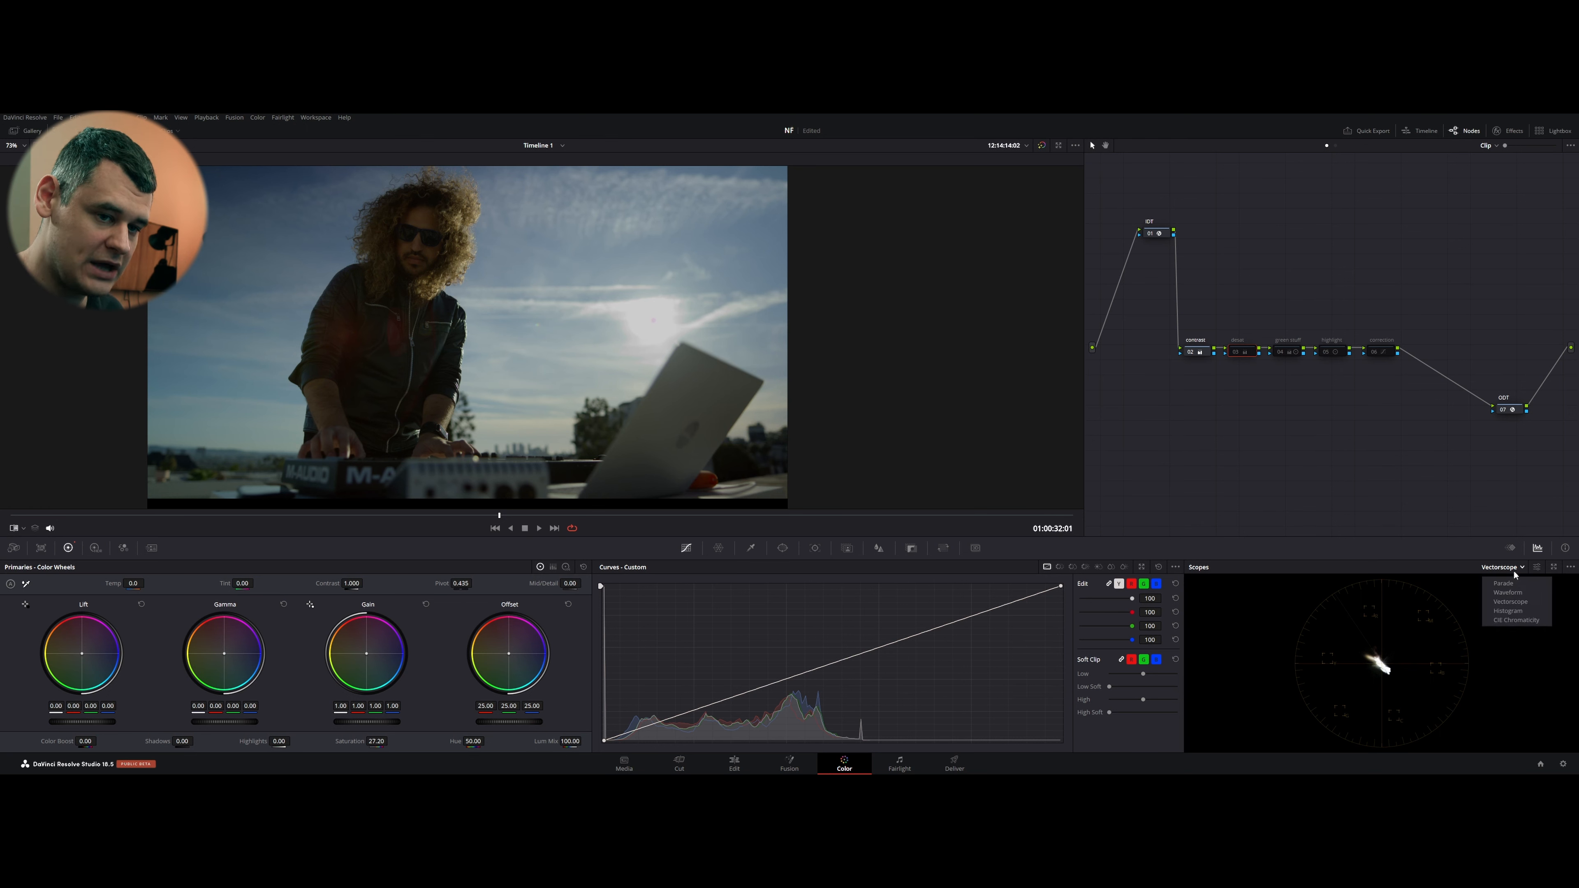
pyautogui.click(1504, 582)
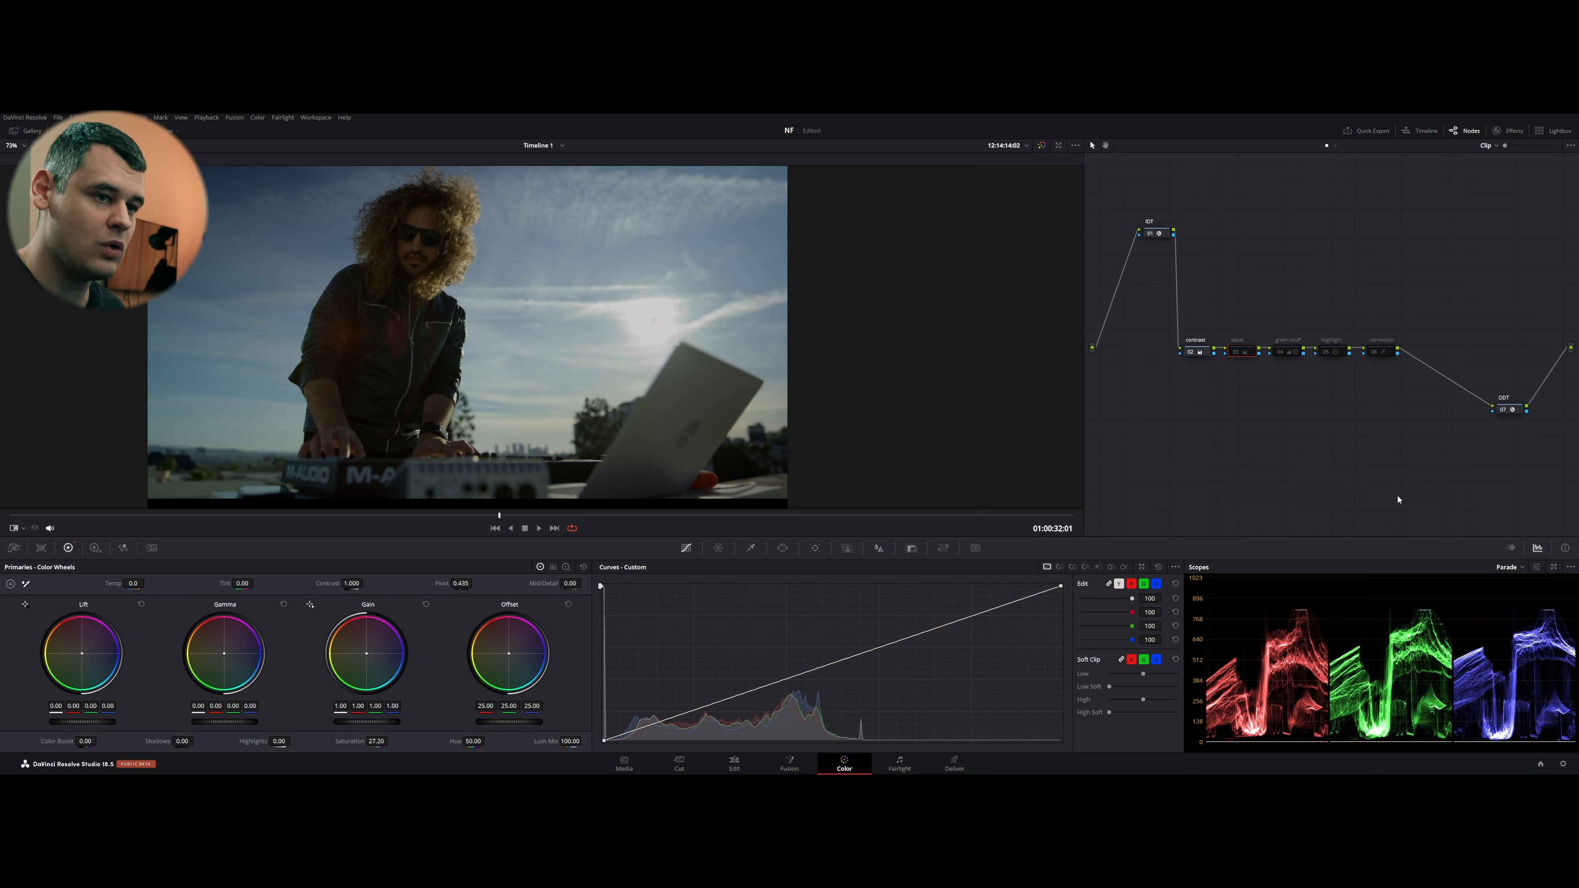
pyautogui.hotkey('ctrl', 'd')
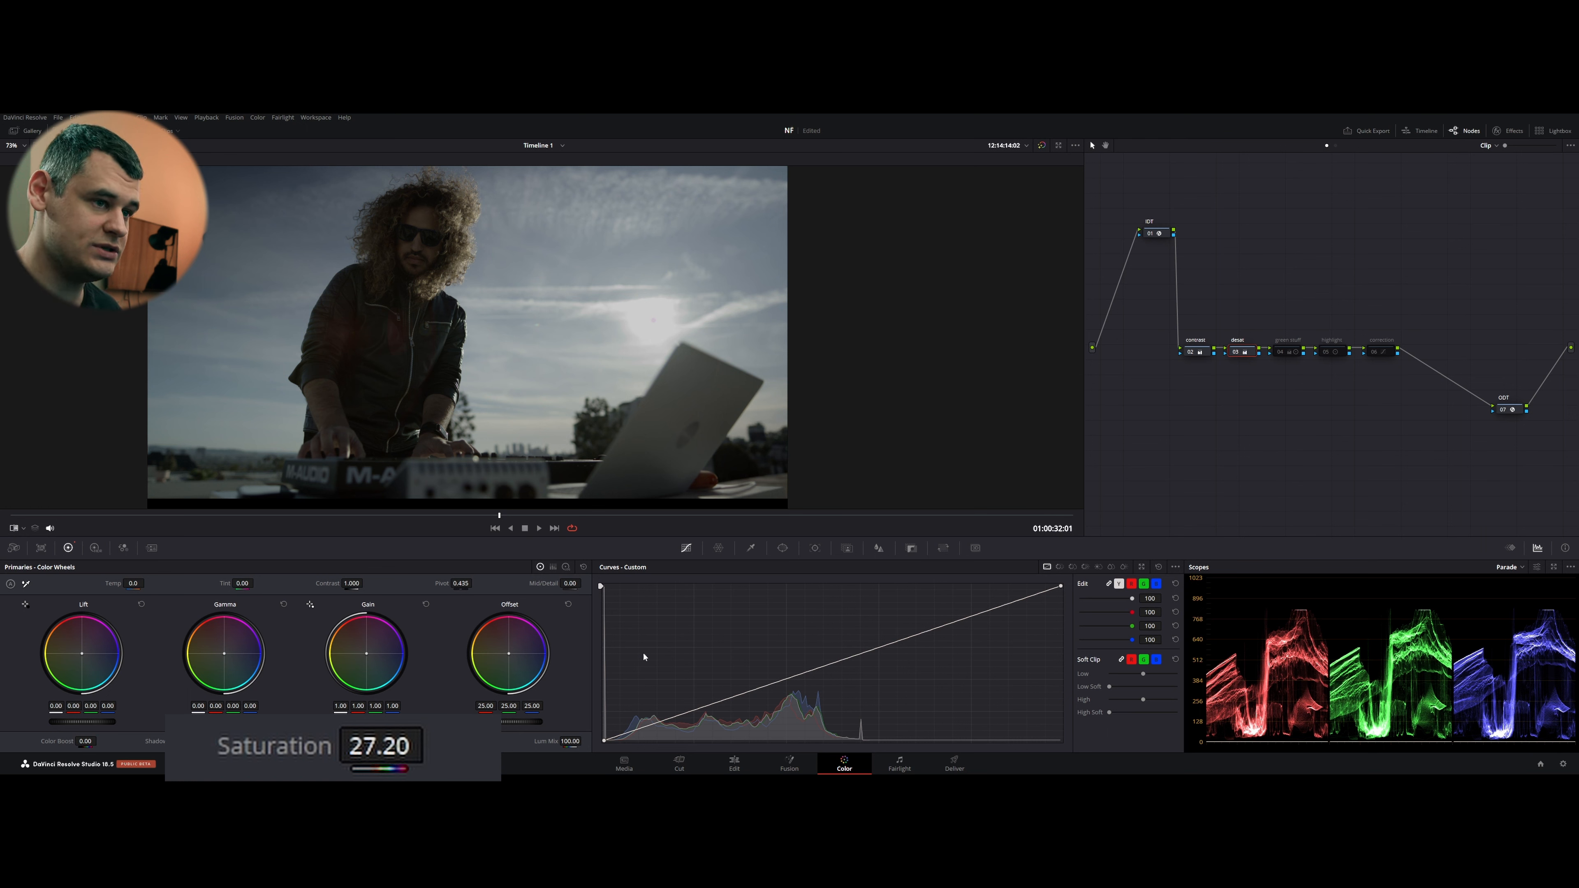
# Enable the green stuff node and review its lift, gamma and gain balance in the primaries color wheels and color bars
pyautogui.click(1294, 352)
pyautogui.hotkey('ctrl', 'd')
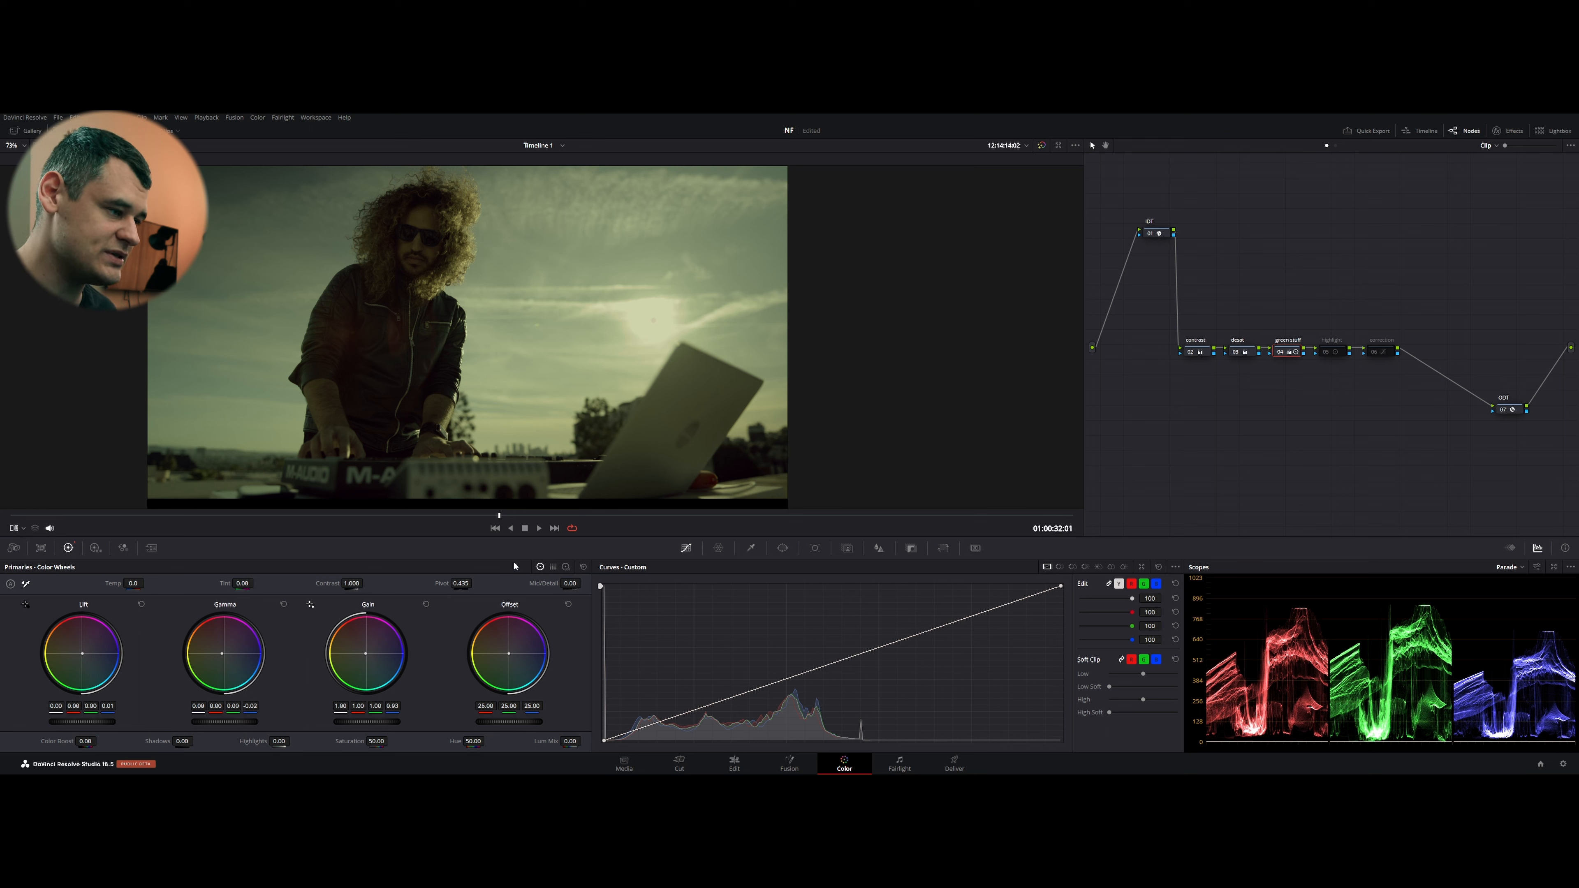
pyautogui.click(553, 567)
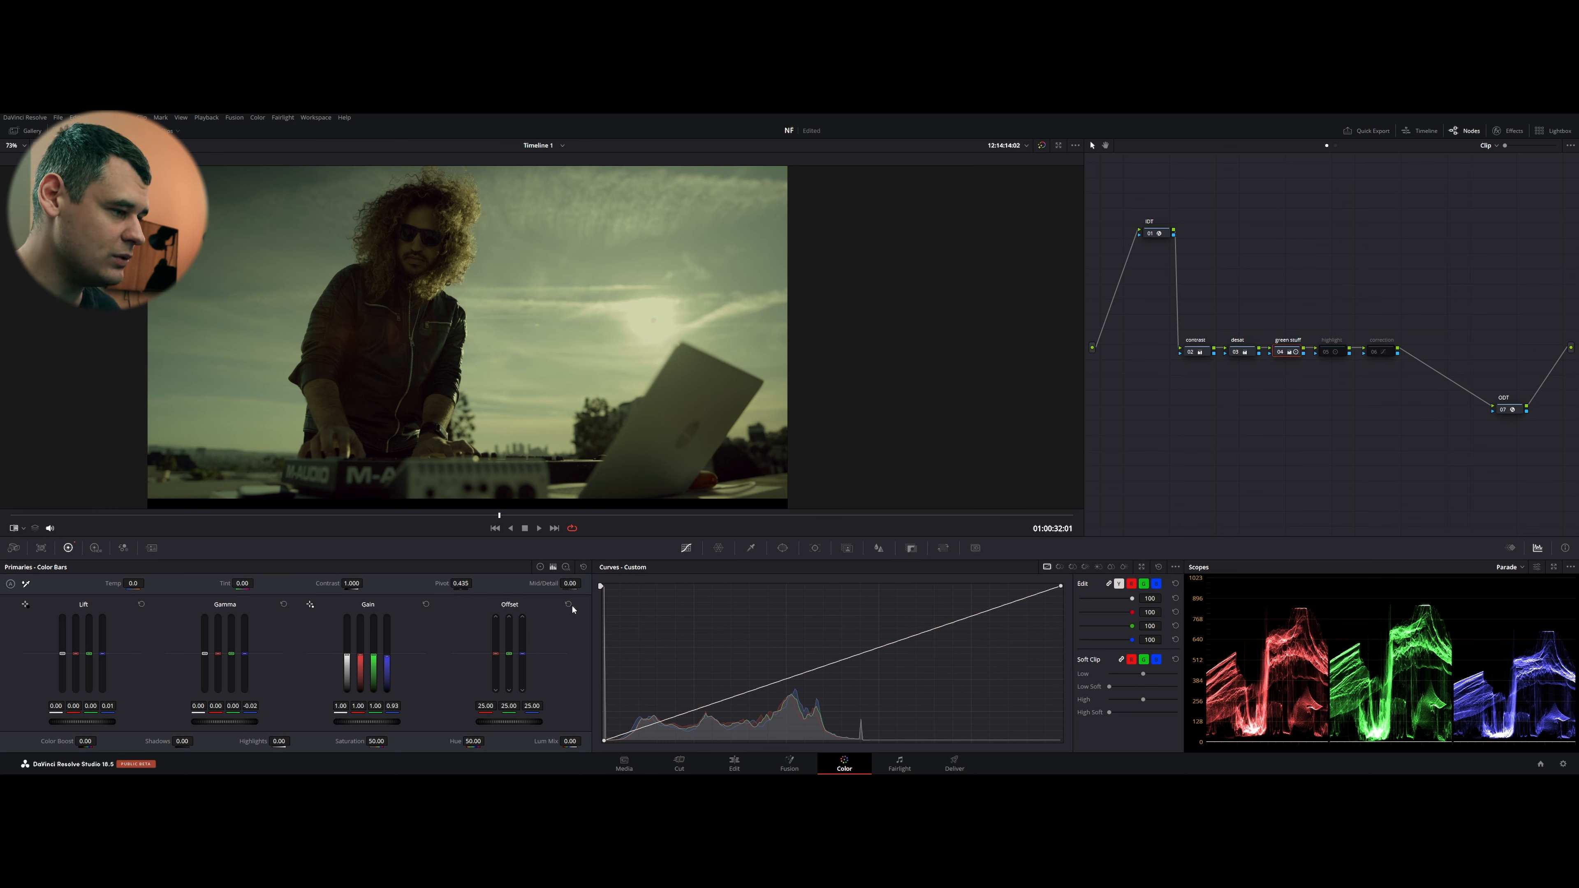
pyautogui.click(540, 567)
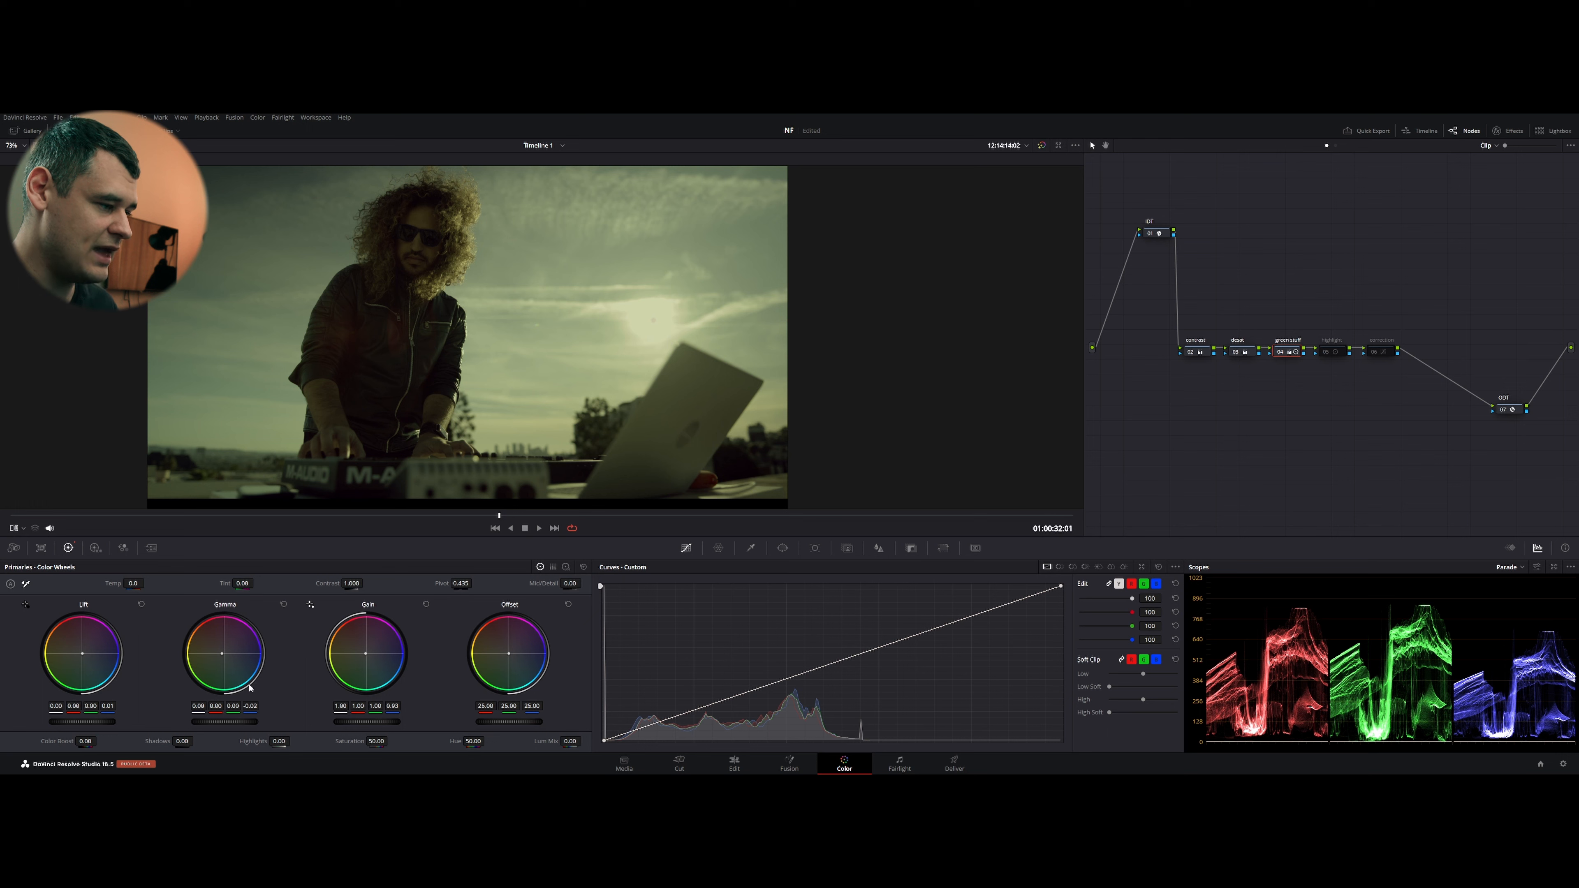
pyautogui.click(553, 567)
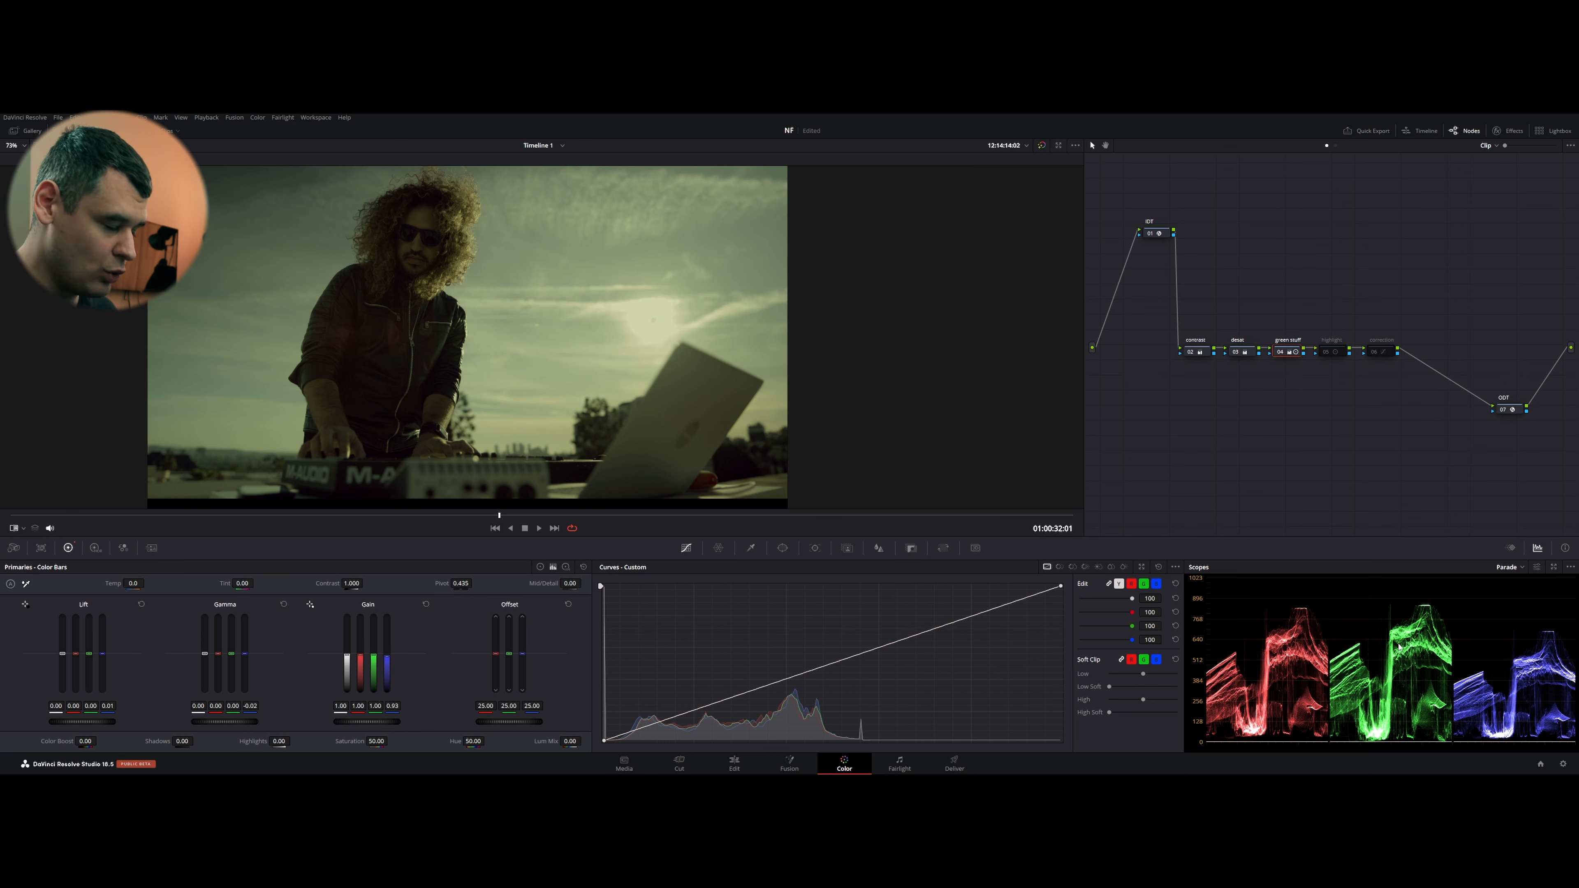
pyautogui.hotkey('ctrl', 'w')
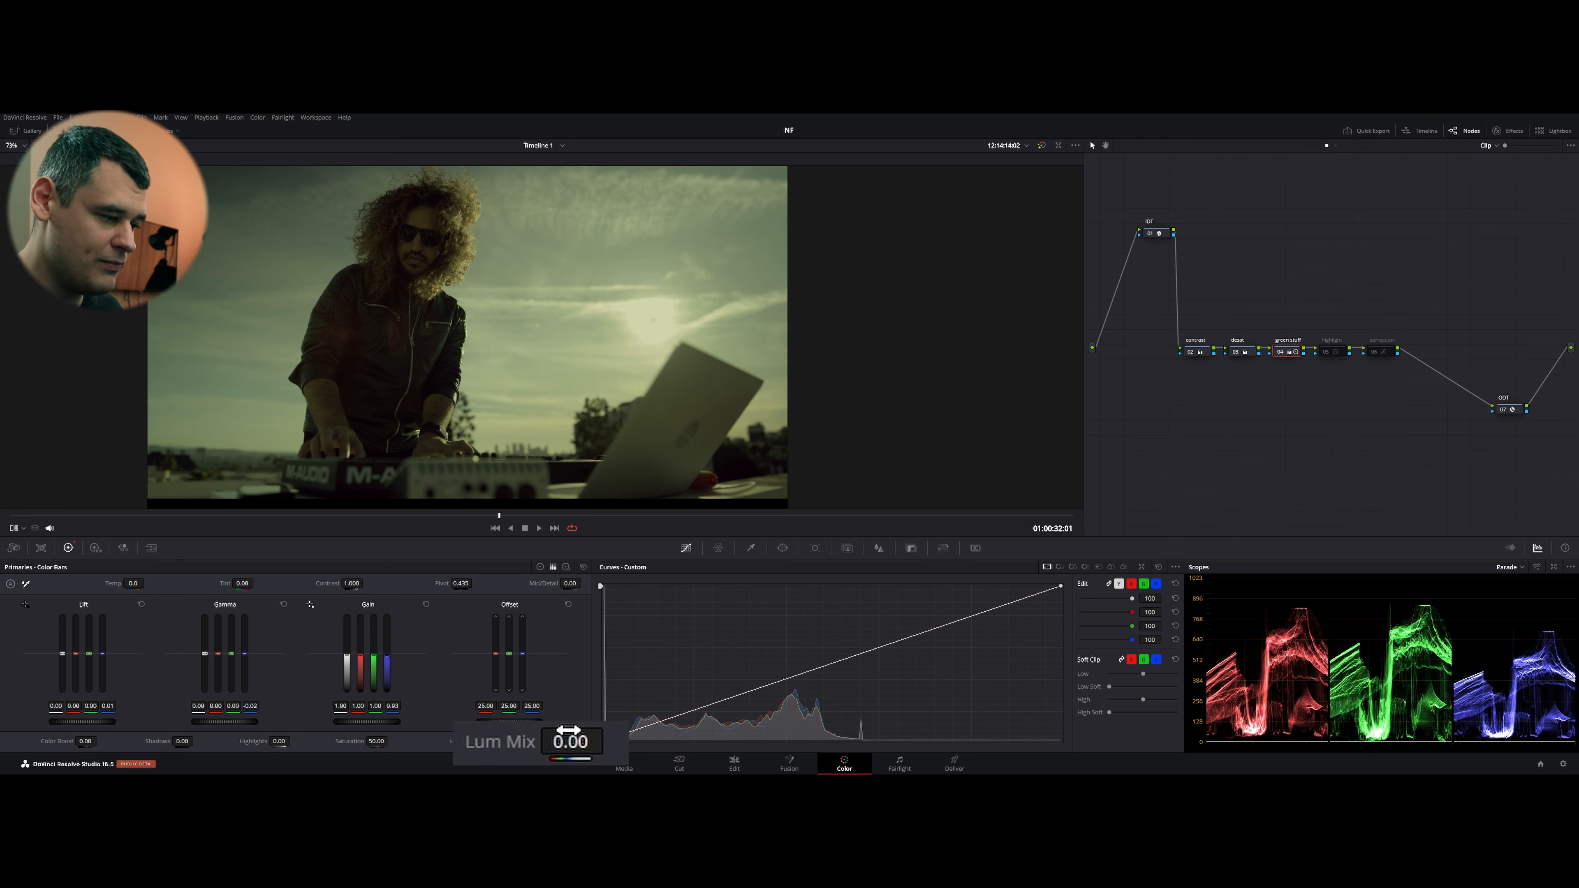
# Try a Lum Mix of 100 on the green stuff node and set it back to 0
pyautogui.moveTo(588, 742)
pyautogui.mouseDown()
pyautogui.moveTo(625, 742)
pyautogui.moveTo(595, 741)
pyautogui.mouseUp()
pyautogui.doubleClick(612, 740)
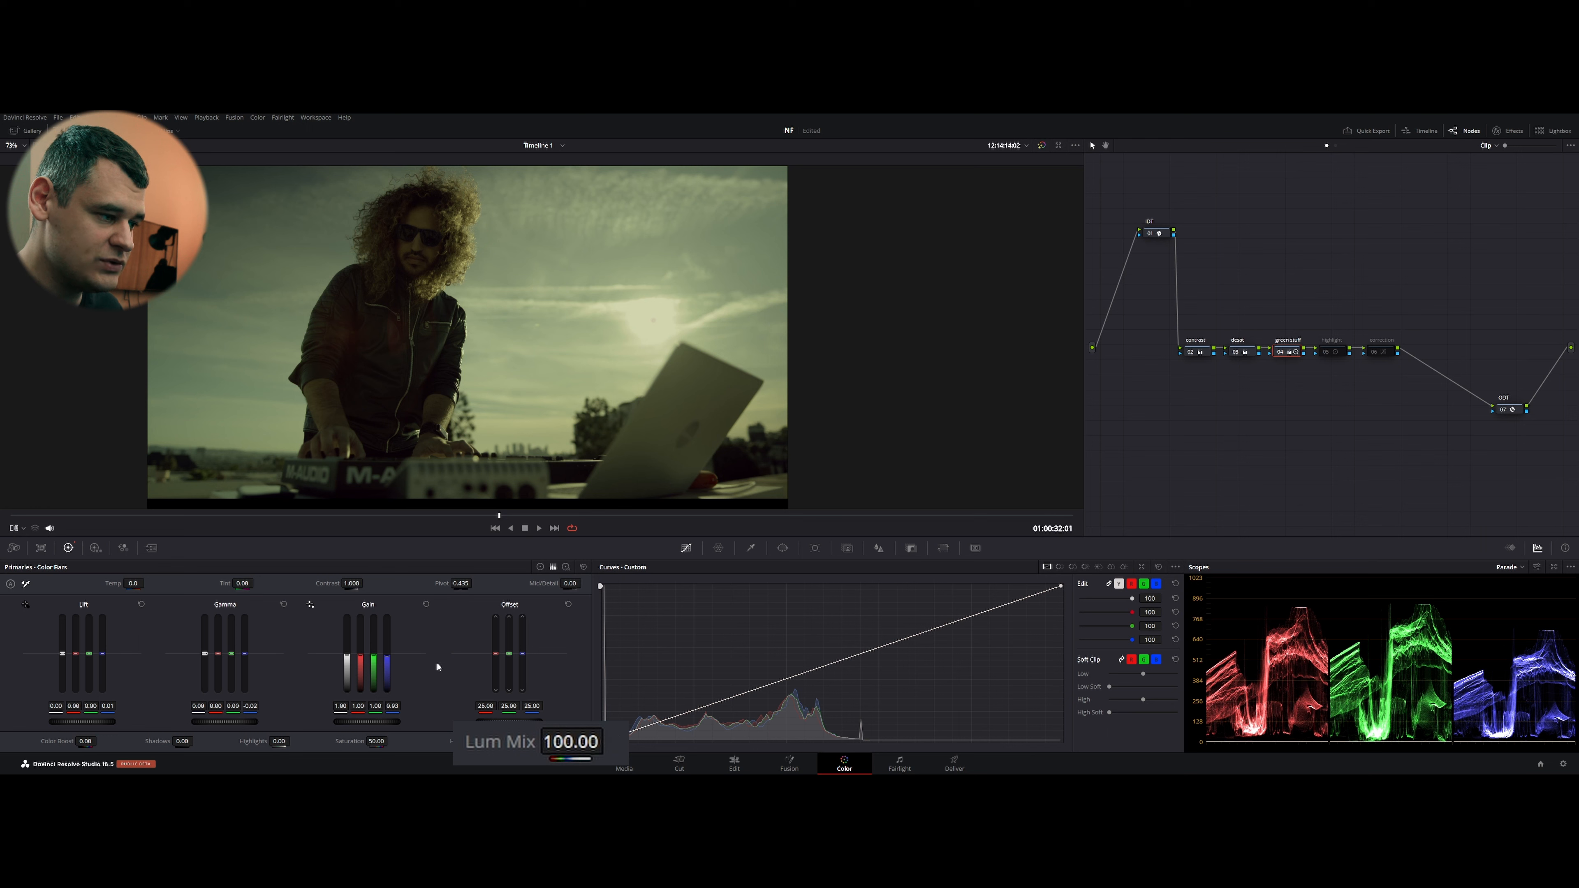
pyautogui.moveTo(581, 743); pyautogui.dragTo(564, 750)
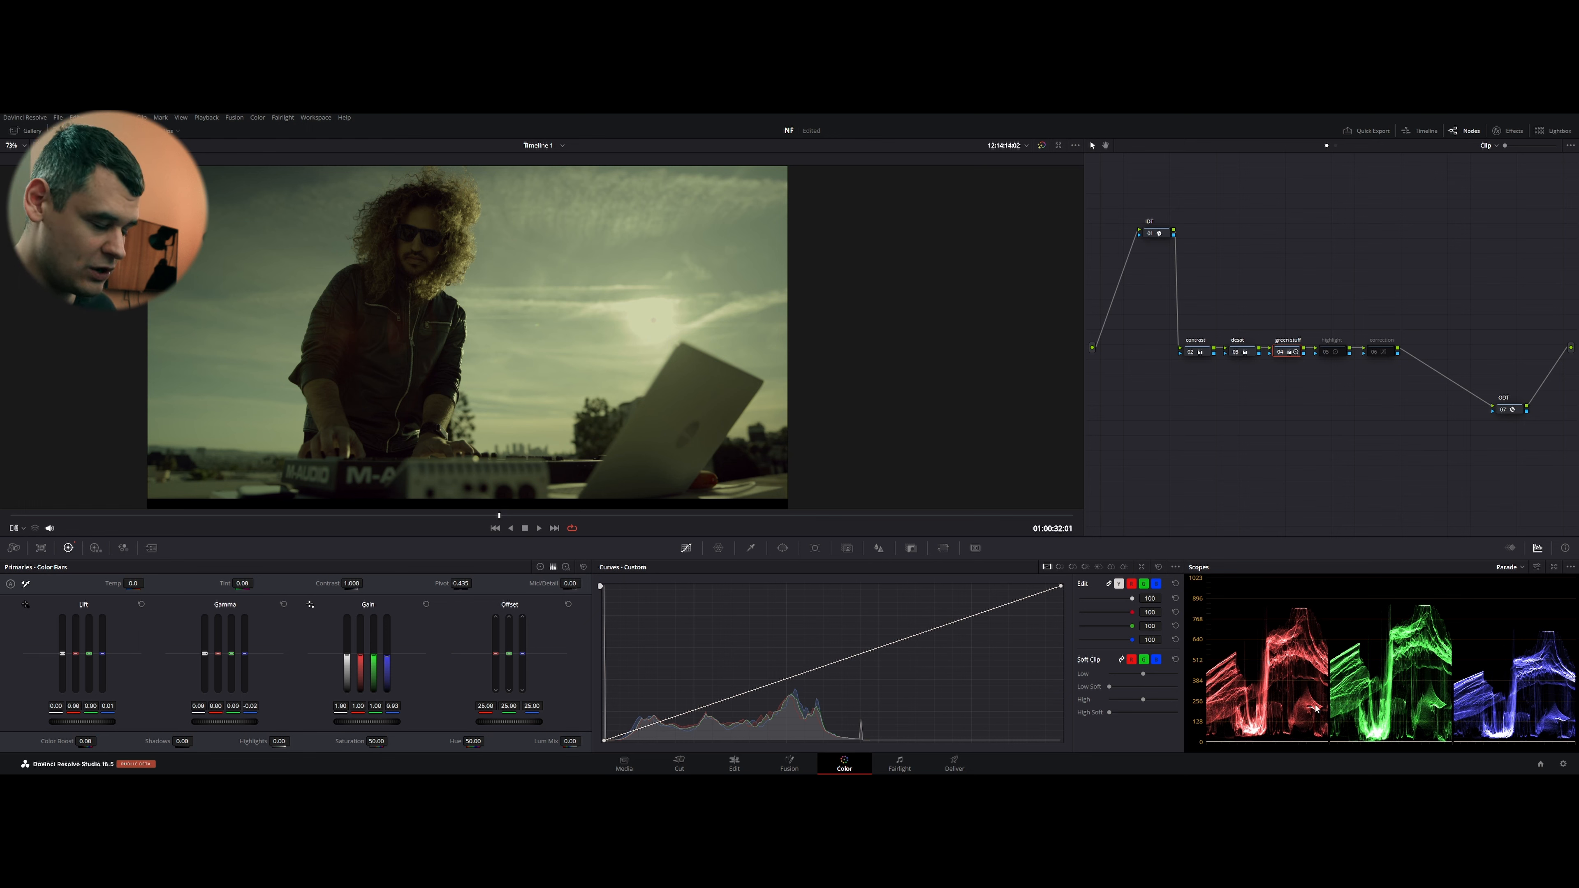
# Compare the green tint with the hooded-man reference still and review the green stuff node's color wheels and log wheels
pyautogui.hotkey('ctrl', 'w')
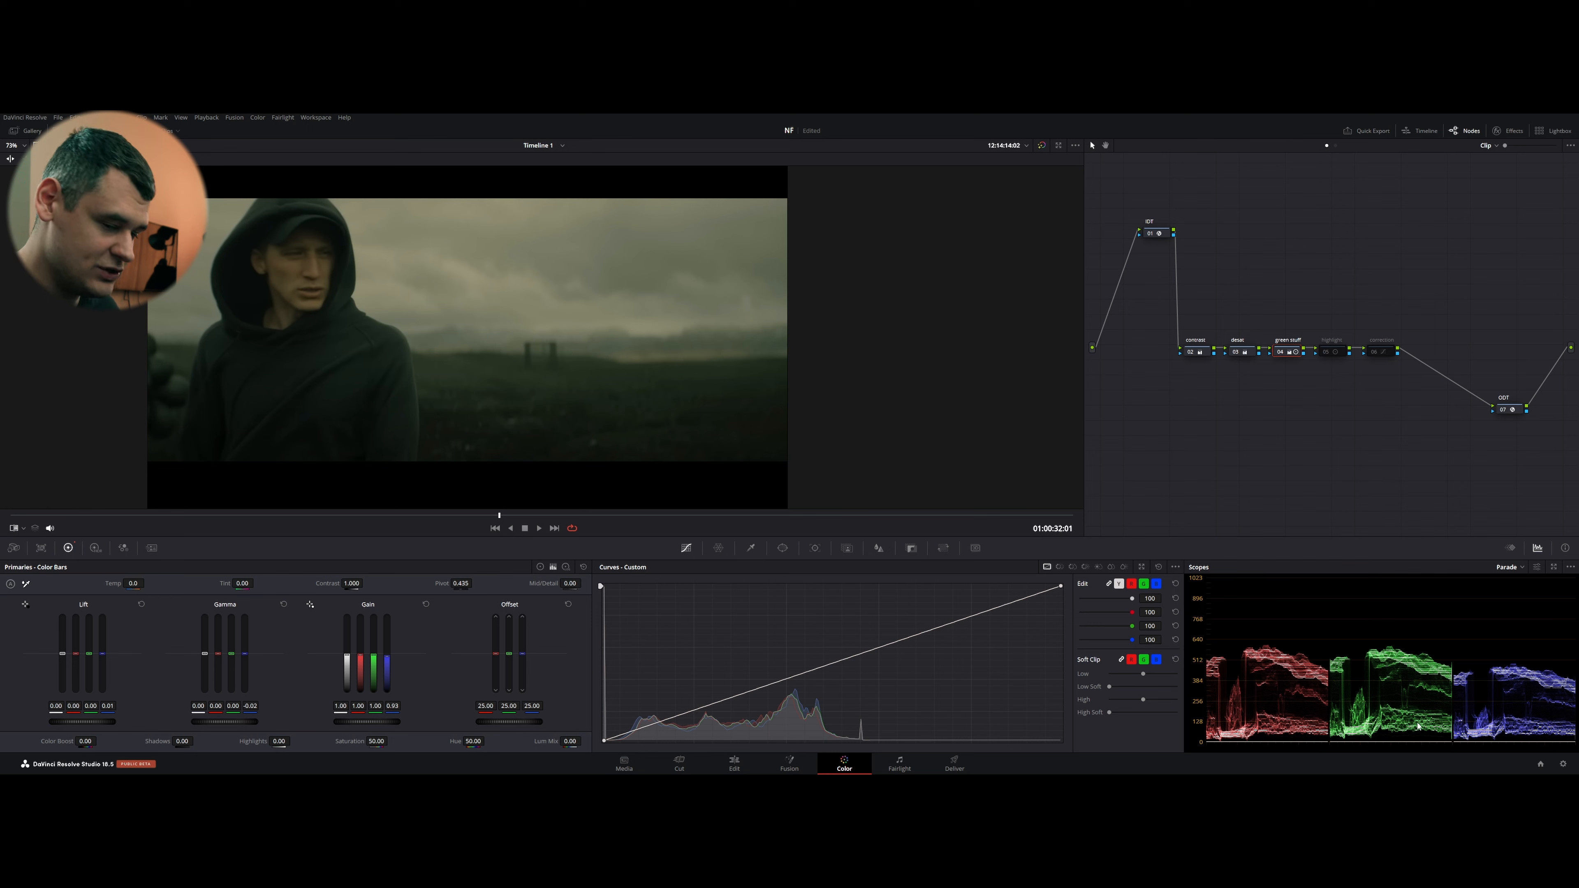
pyautogui.hotkey('ctrl', 'w')
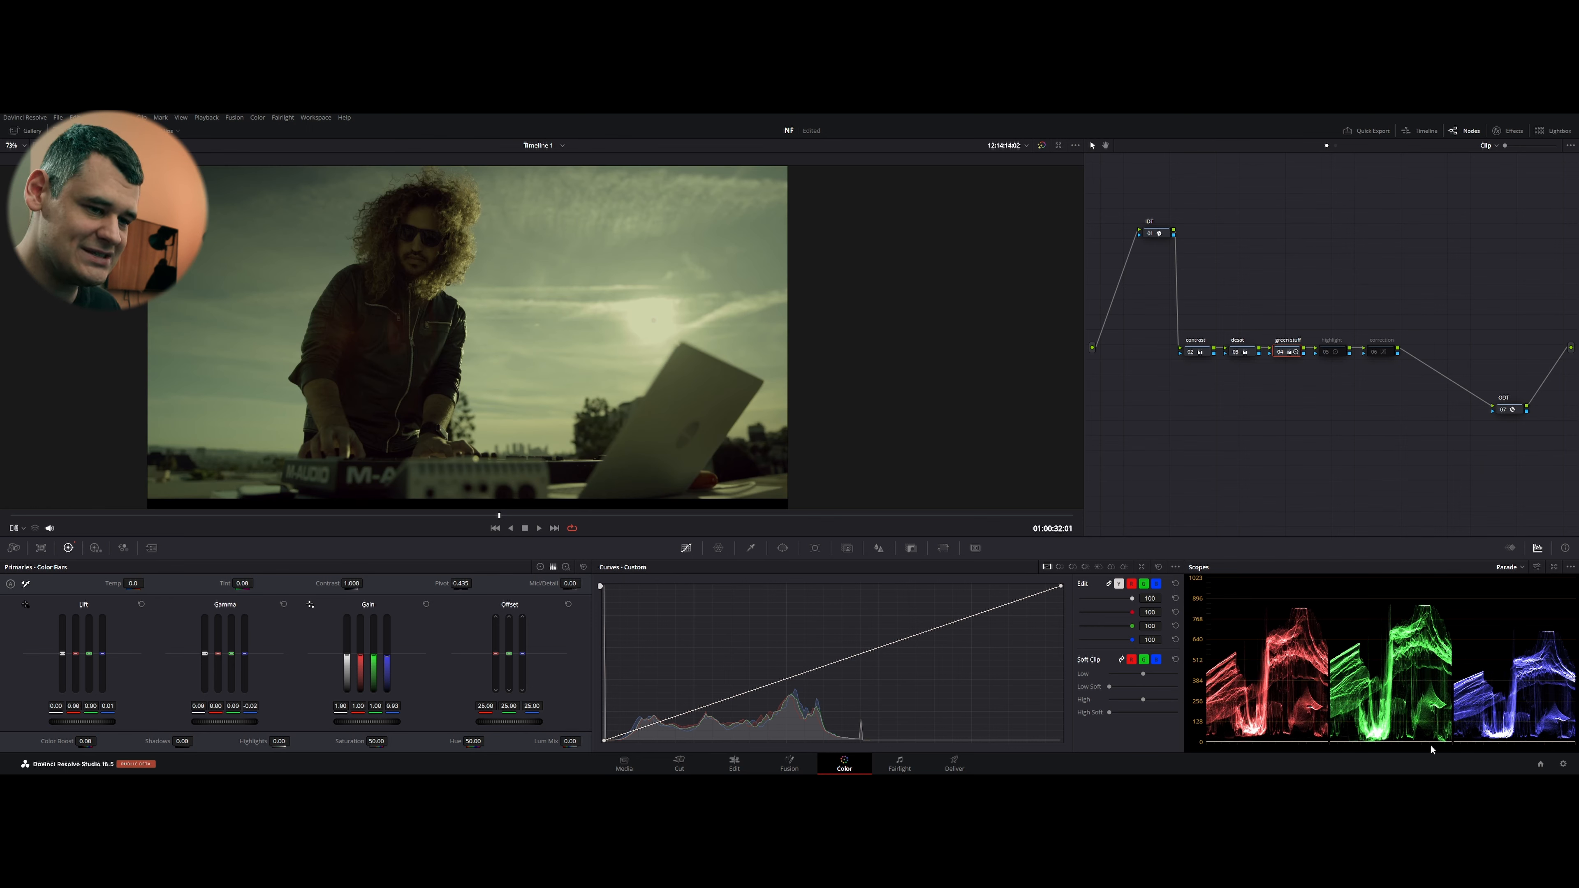
pyautogui.click(539, 565)
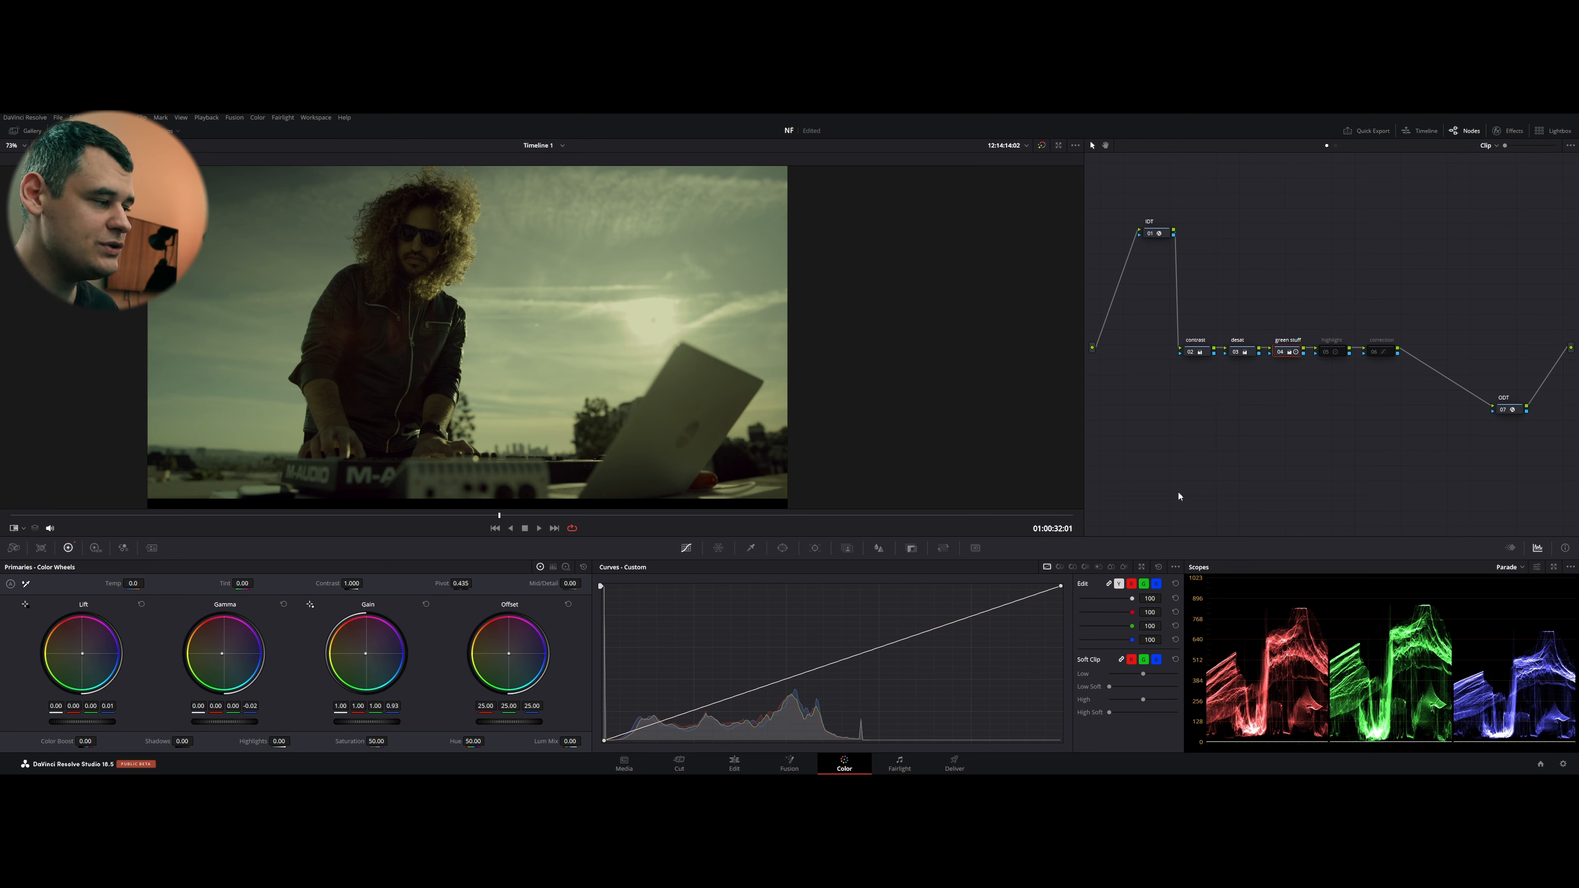
pyautogui.click(566, 567)
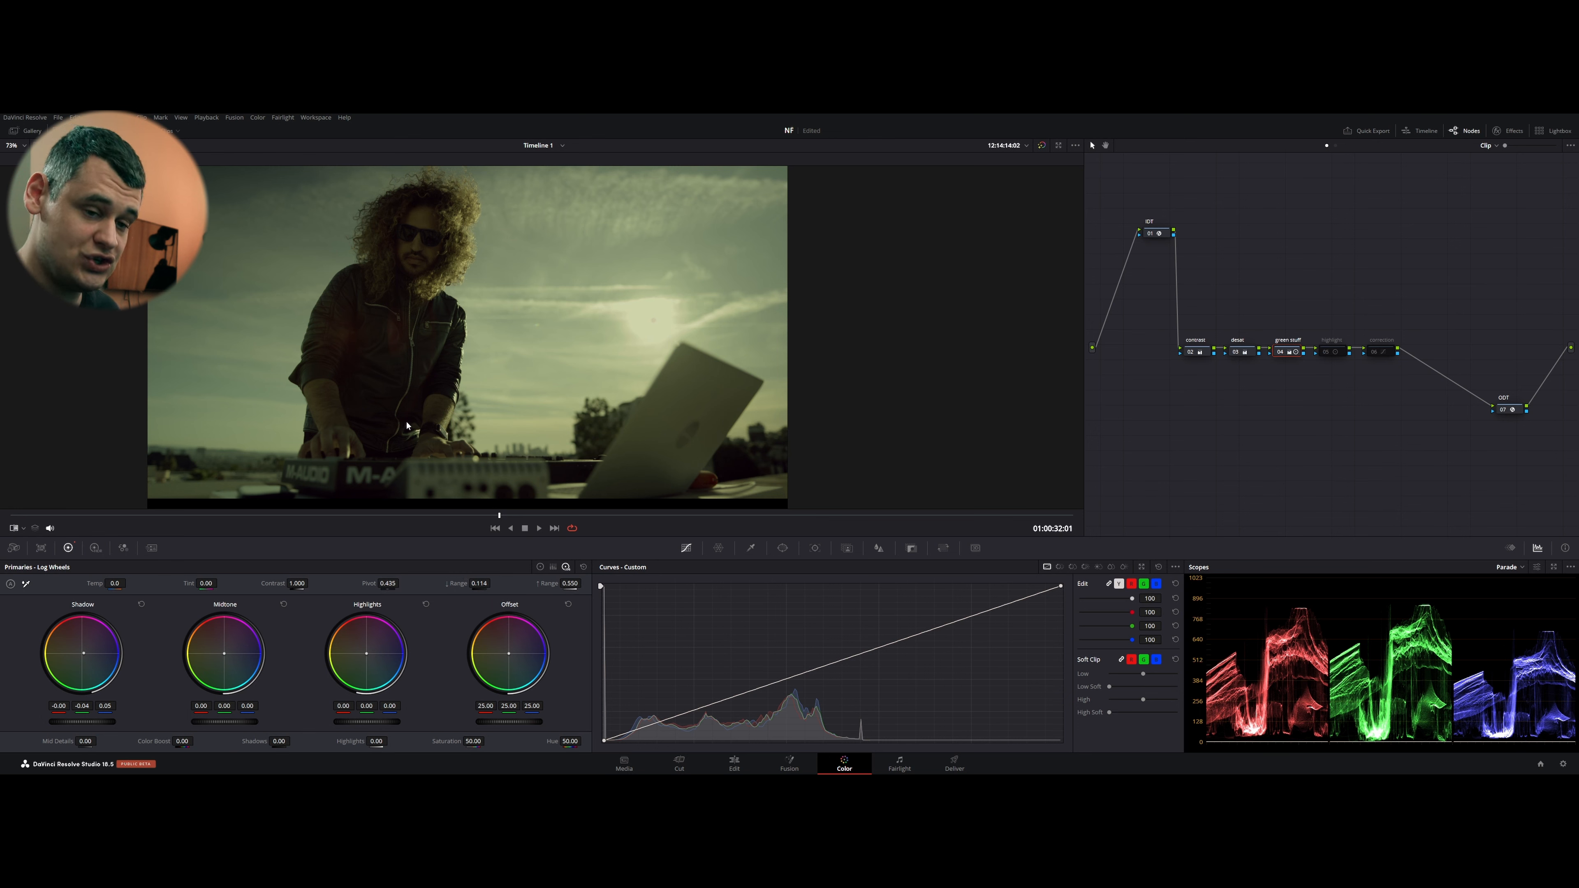
pyautogui.hotkey('ctrl', 'w')
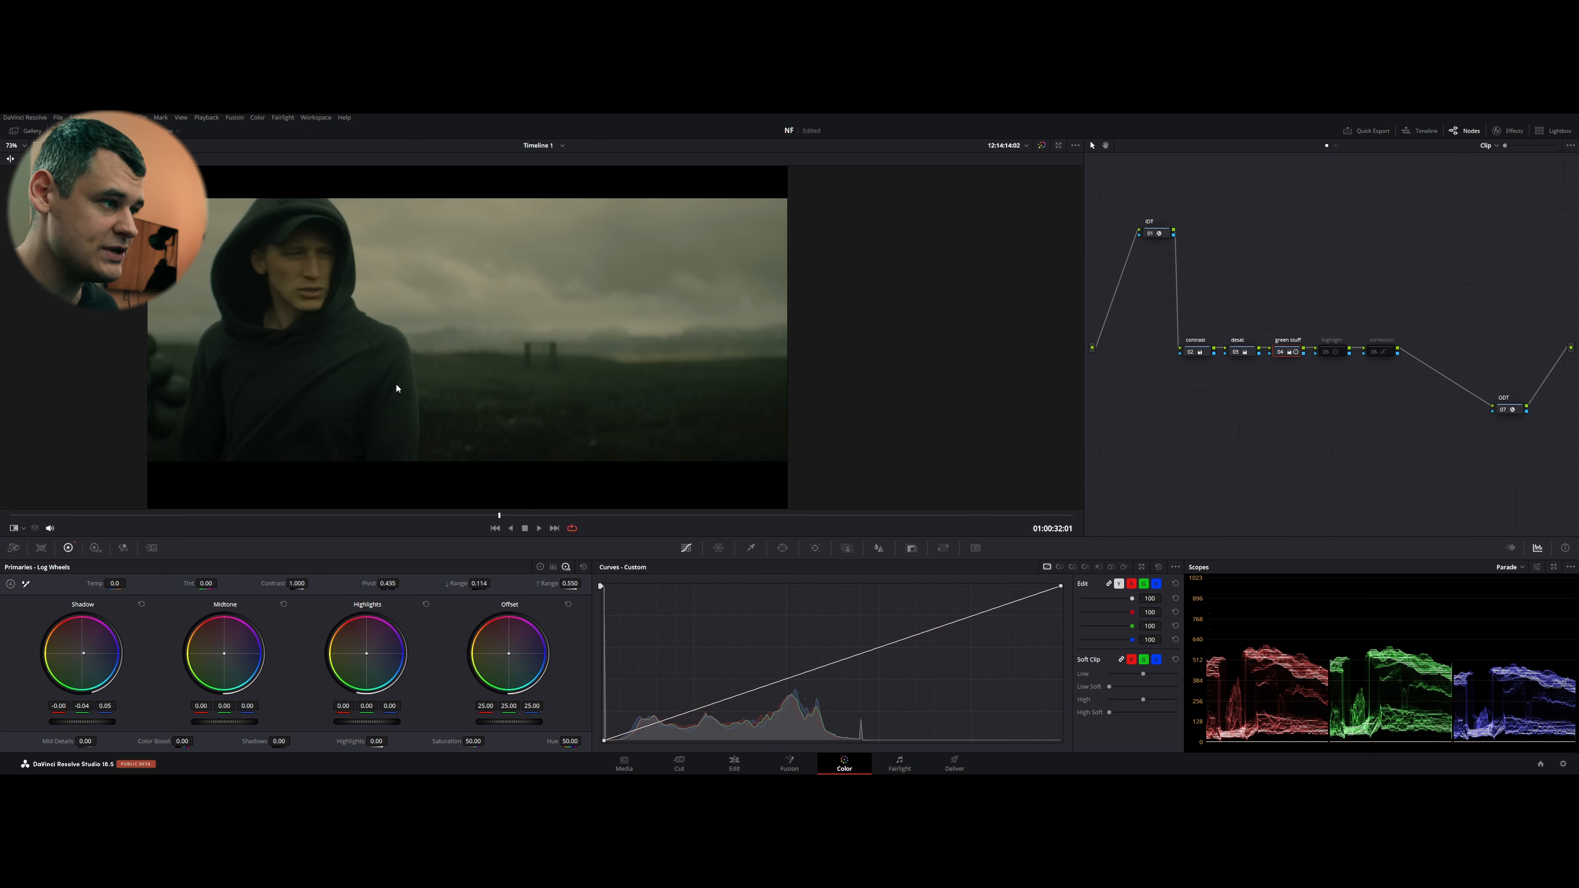
pyautogui.hotkey('ctrl', 'w')
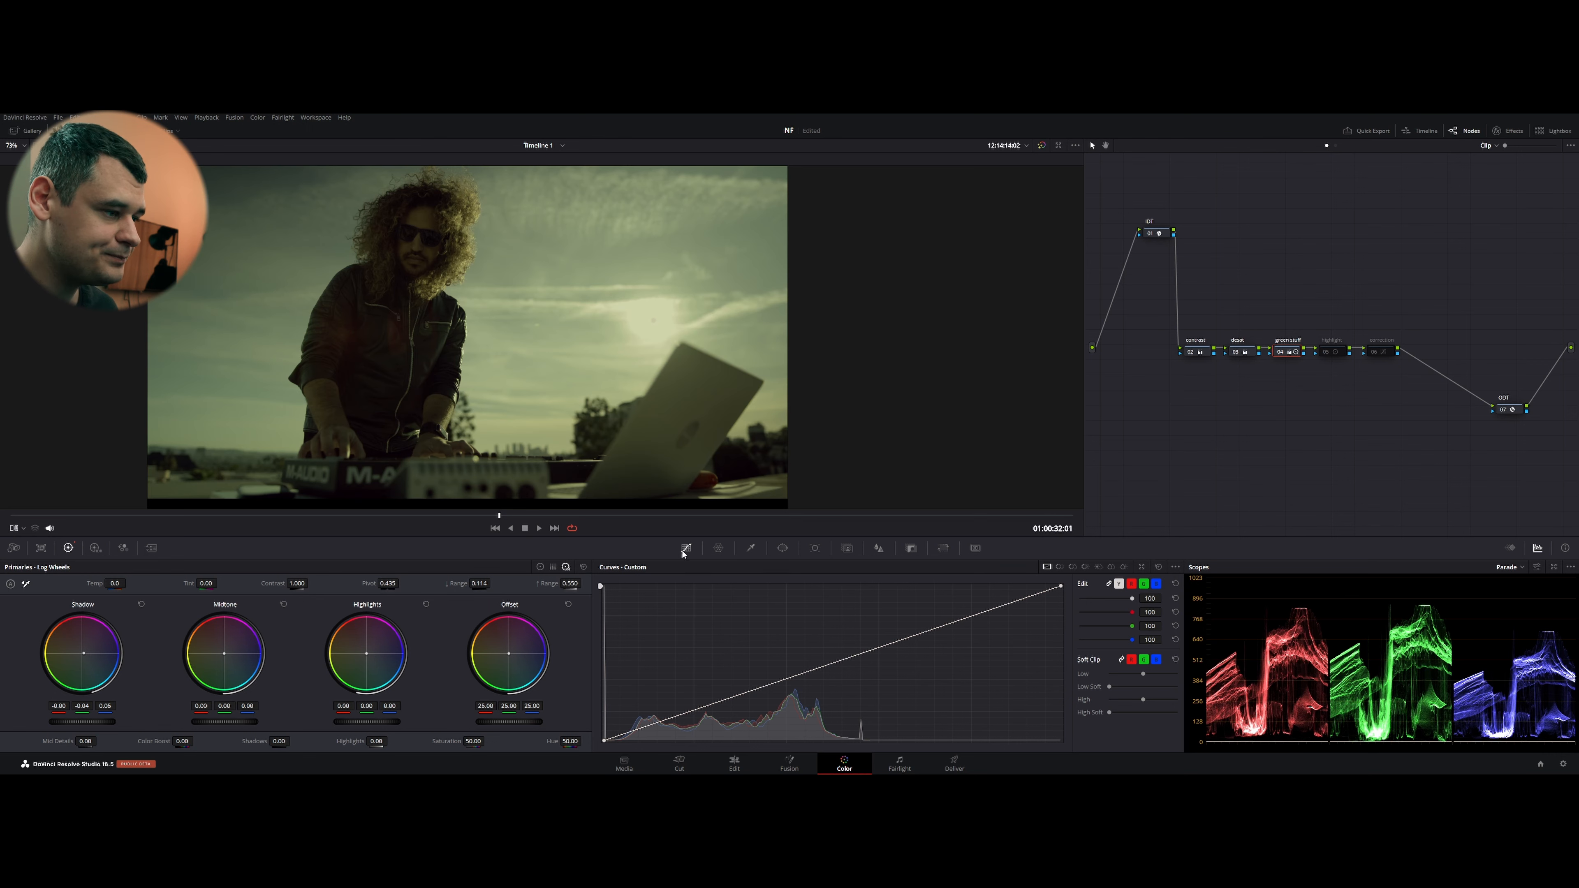
pyautogui.click(540, 566)
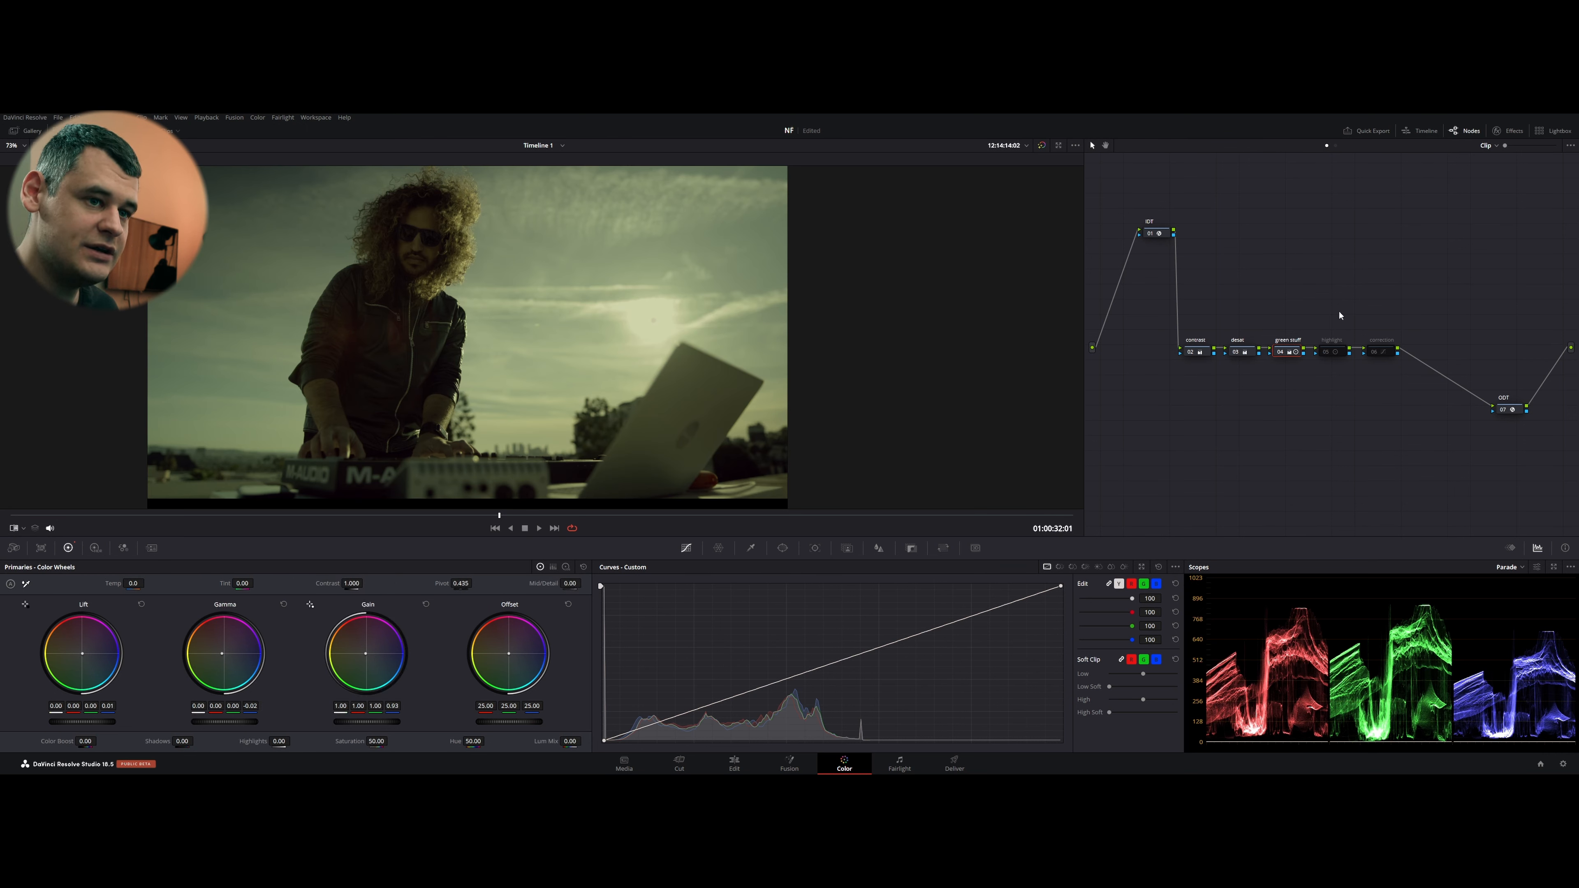
# Enable the highlight node and review its Highlights adjustment in the log wheels
pyautogui.click(1340, 357)
pyautogui.hotkey('ctrl', 'd')
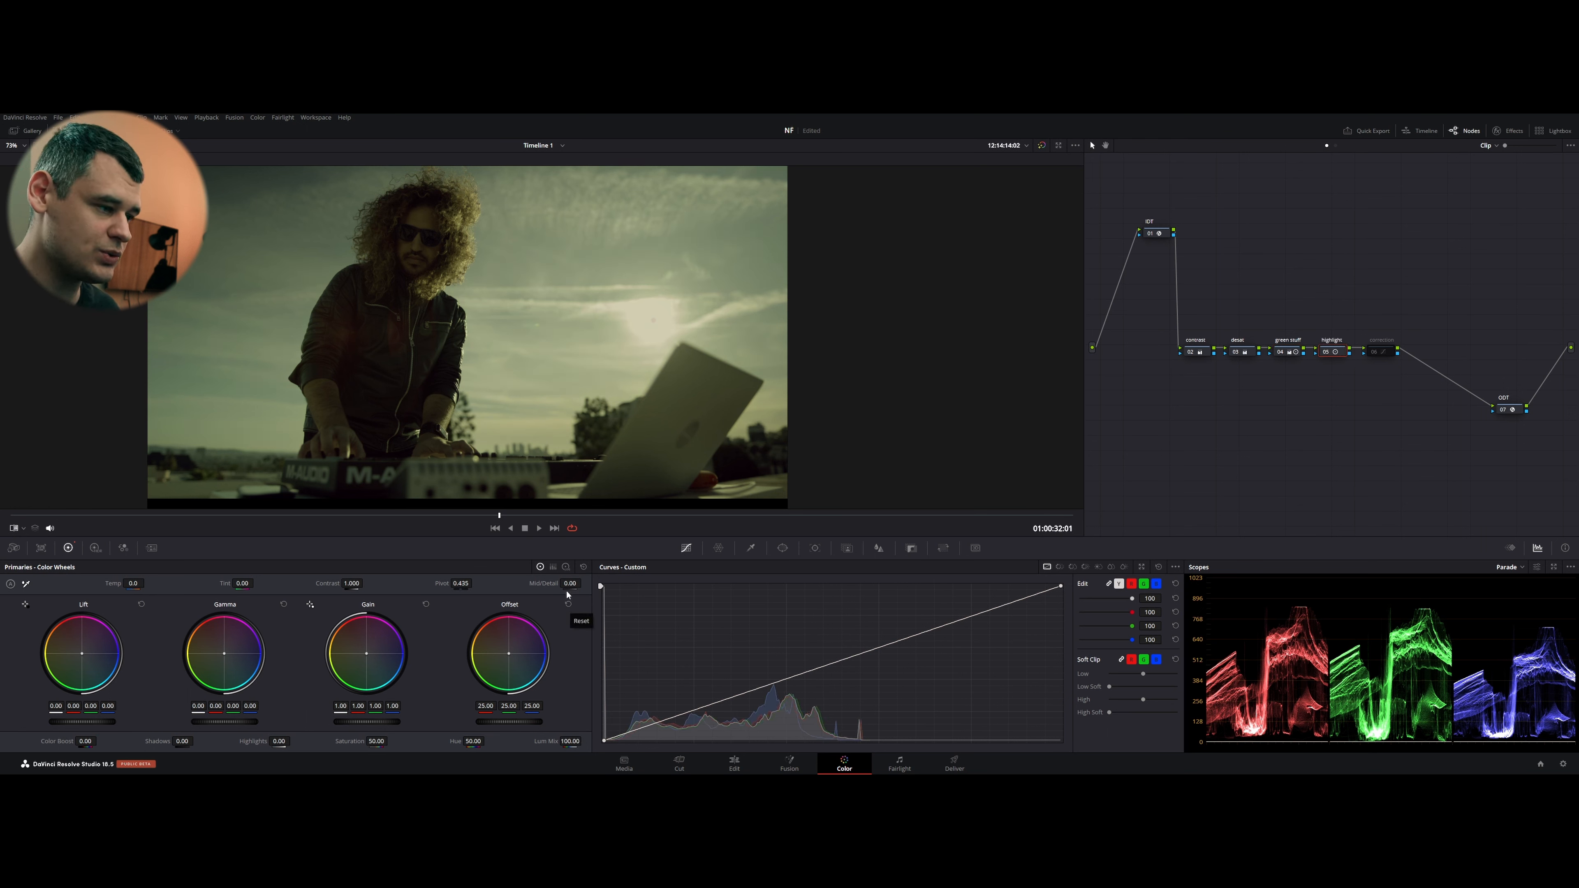
pyautogui.click(566, 567)
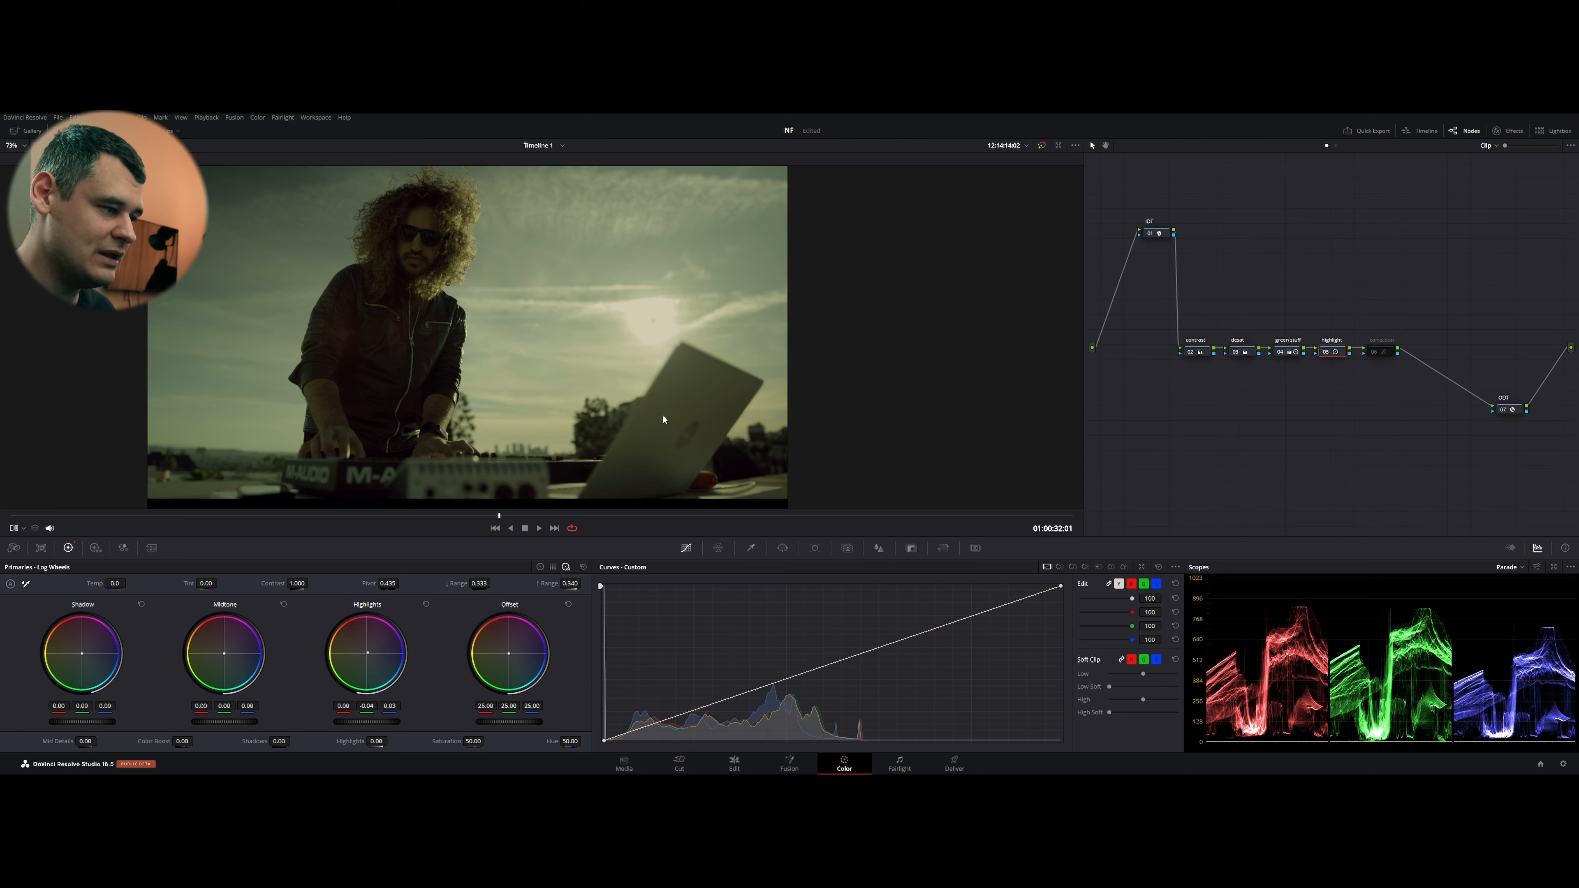
pyautogui.click(540, 567)
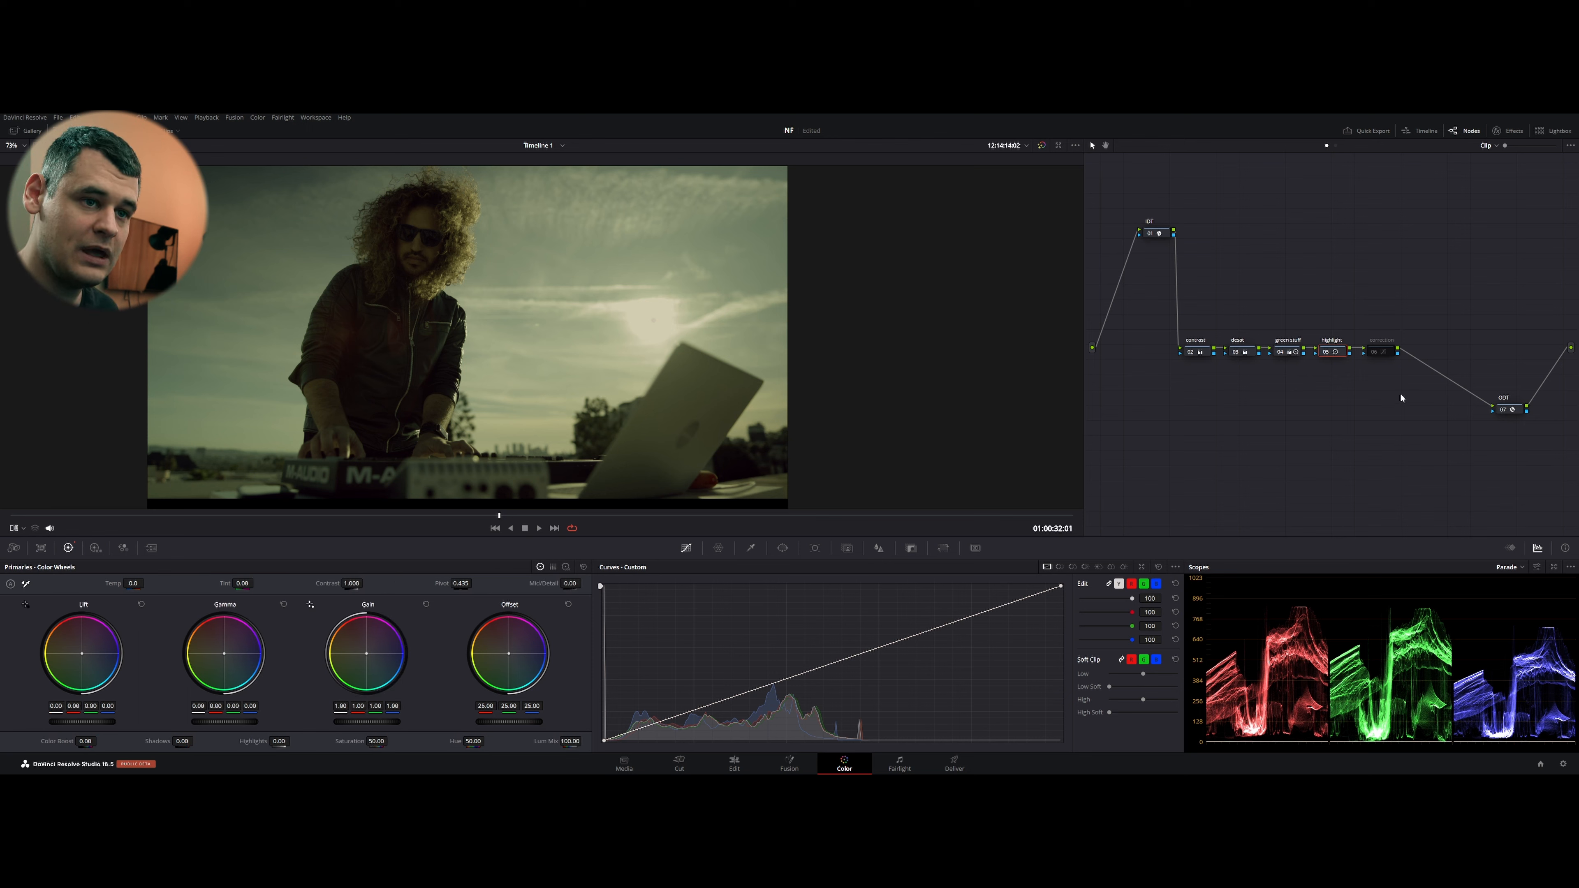
# Enable the correction node and compare the shot with the hooded-man reference still on the parade scope
pyautogui.click(1390, 352)
pyautogui.hotkey('ctrl', 'd')
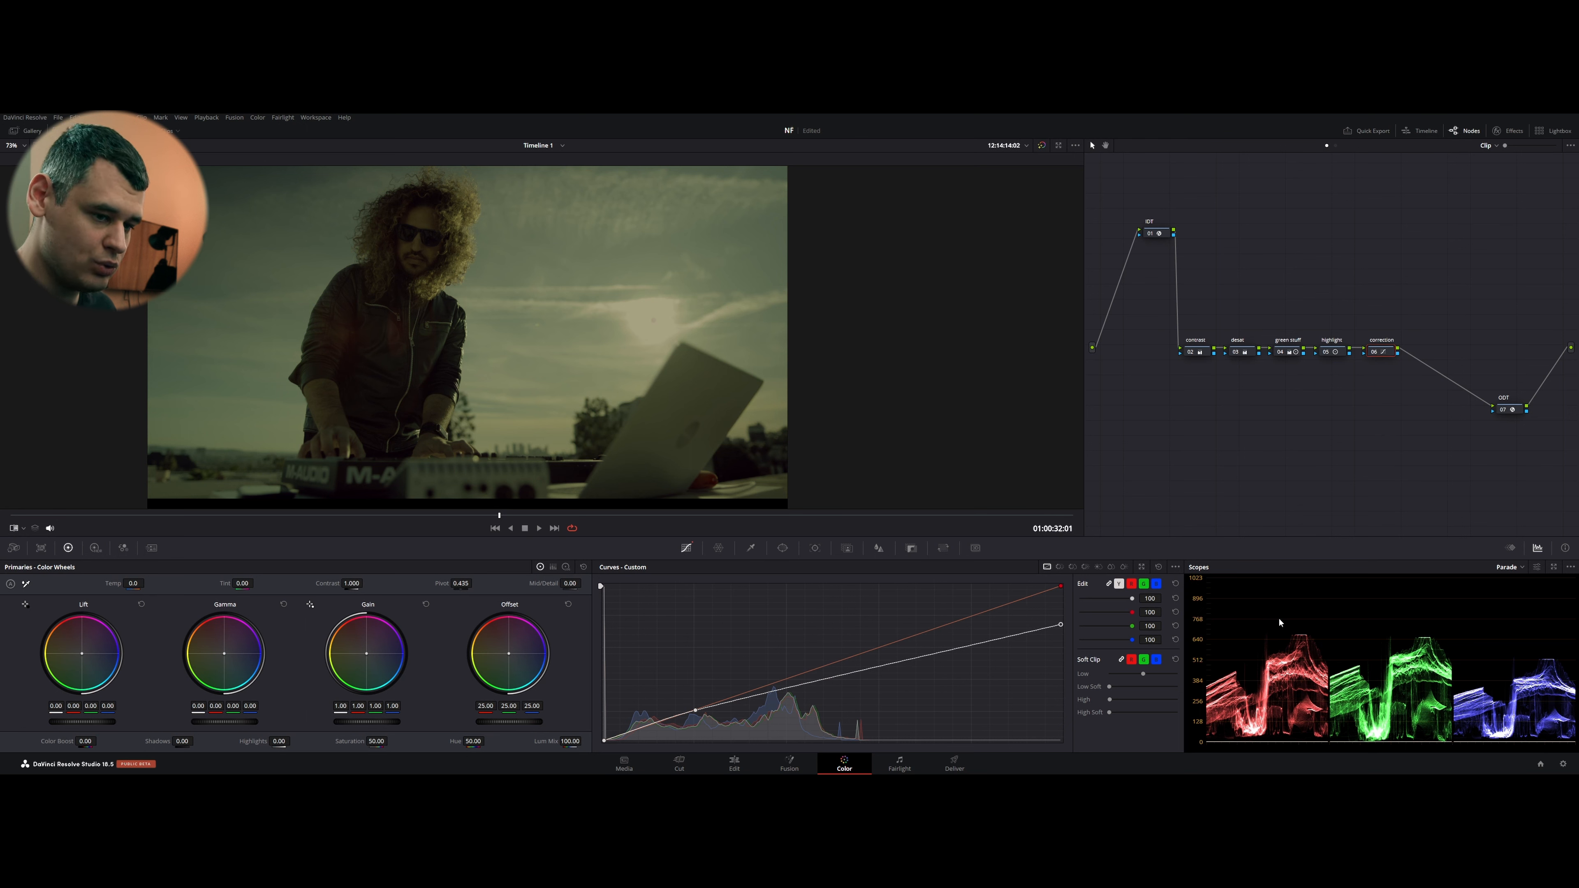
pyautogui.hotkey('ctrl', 'w')
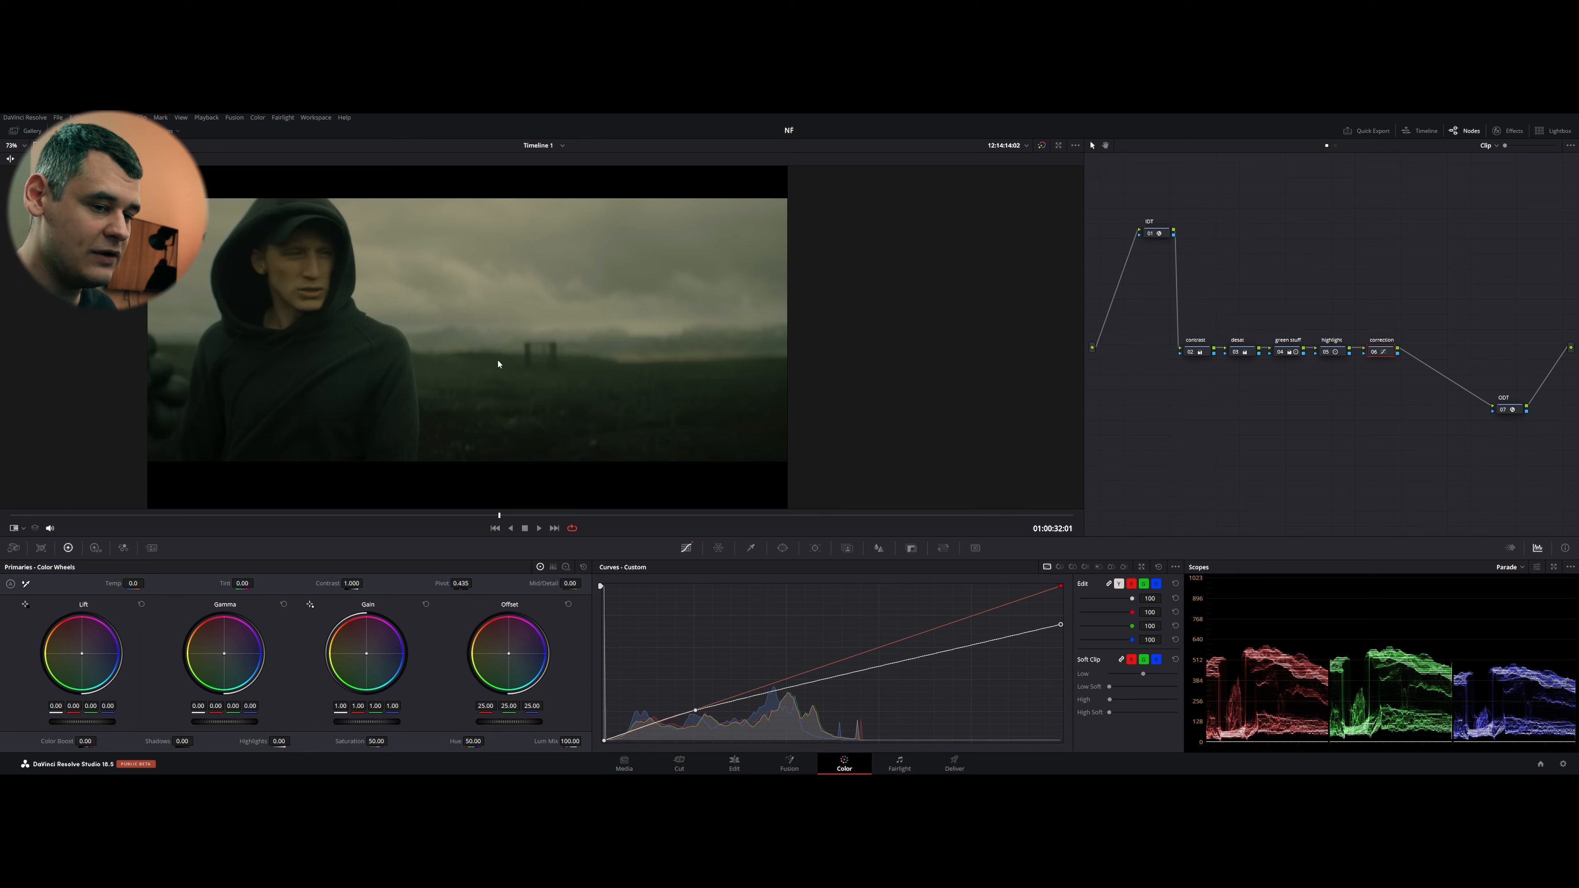
pyautogui.hotkey('ctrl', 'w')
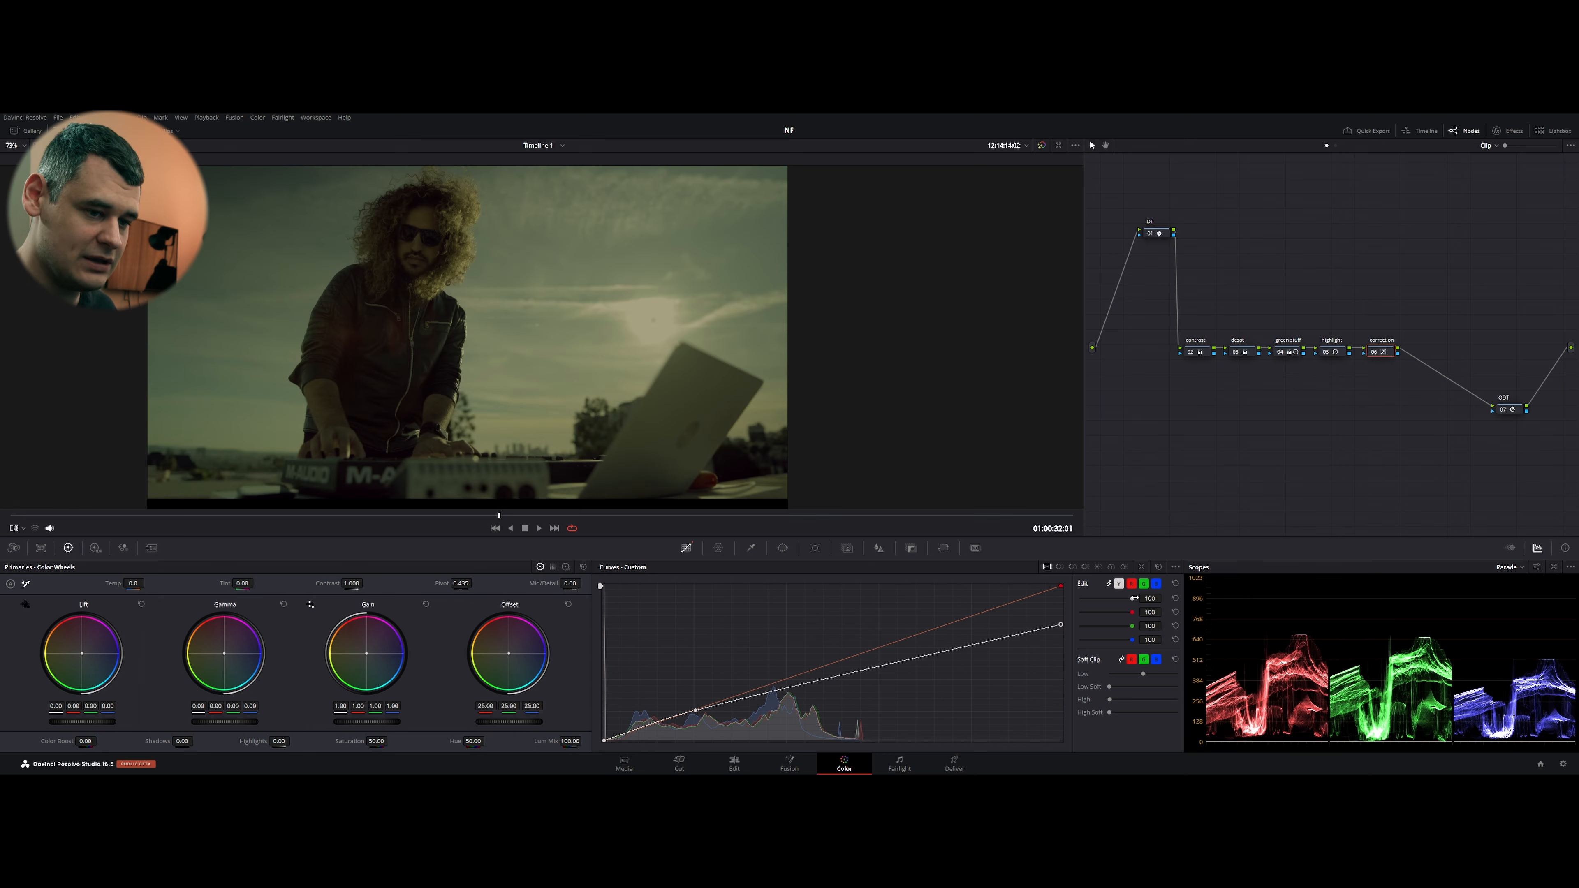
# Check the correction node's effect by disabling and re-enabling it, and isolate the luminance channel in the custom curves
pyautogui.hotkey('ctrl', 'd')
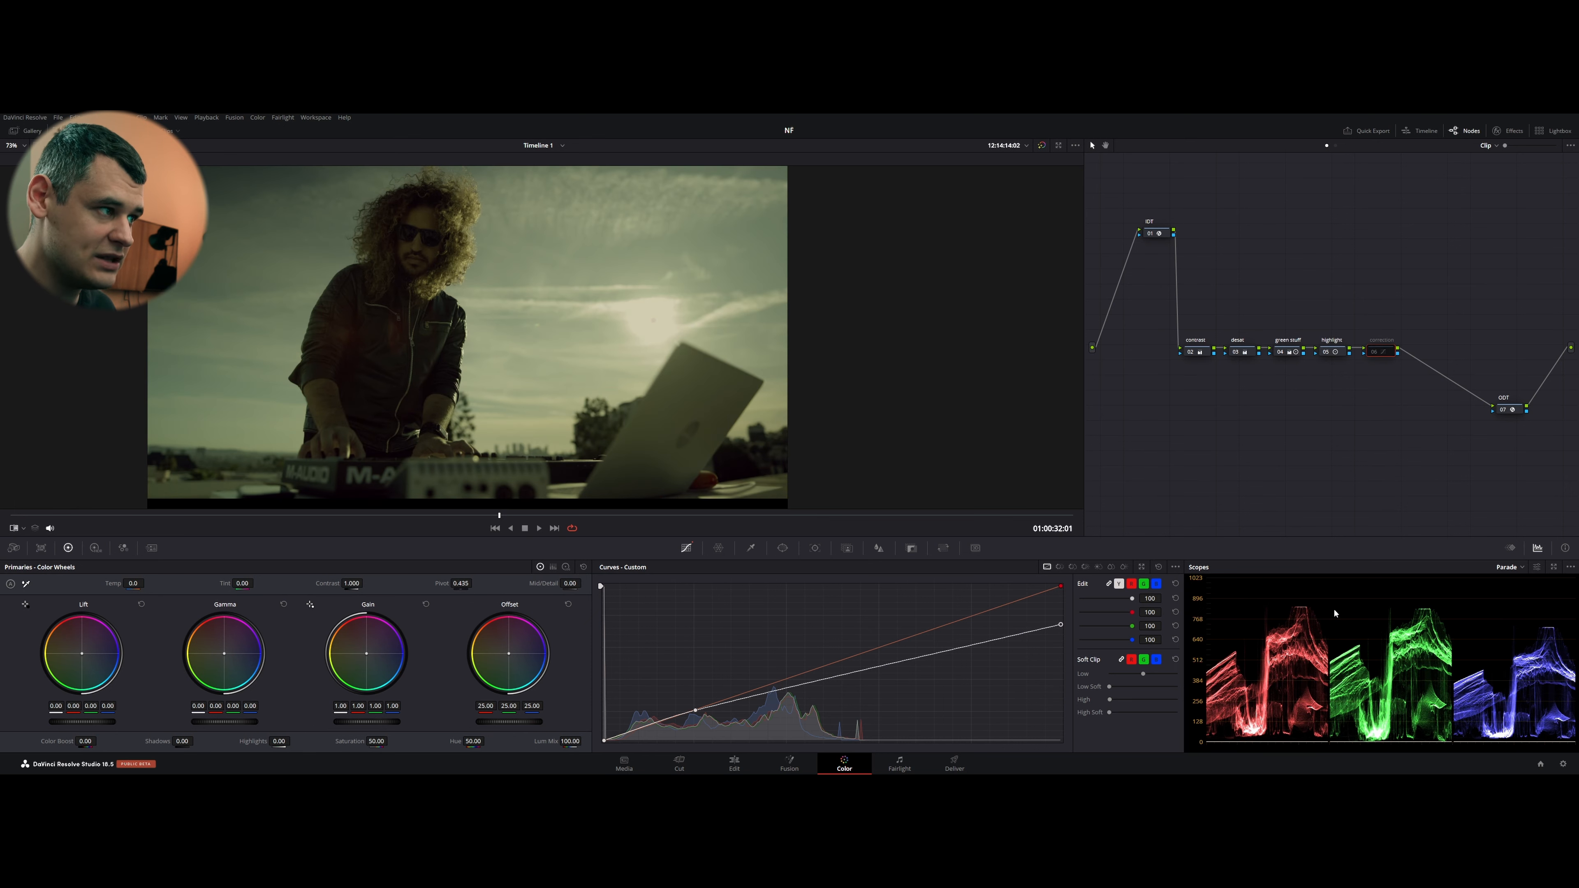
pyautogui.hotkey('ctrl', 'd')
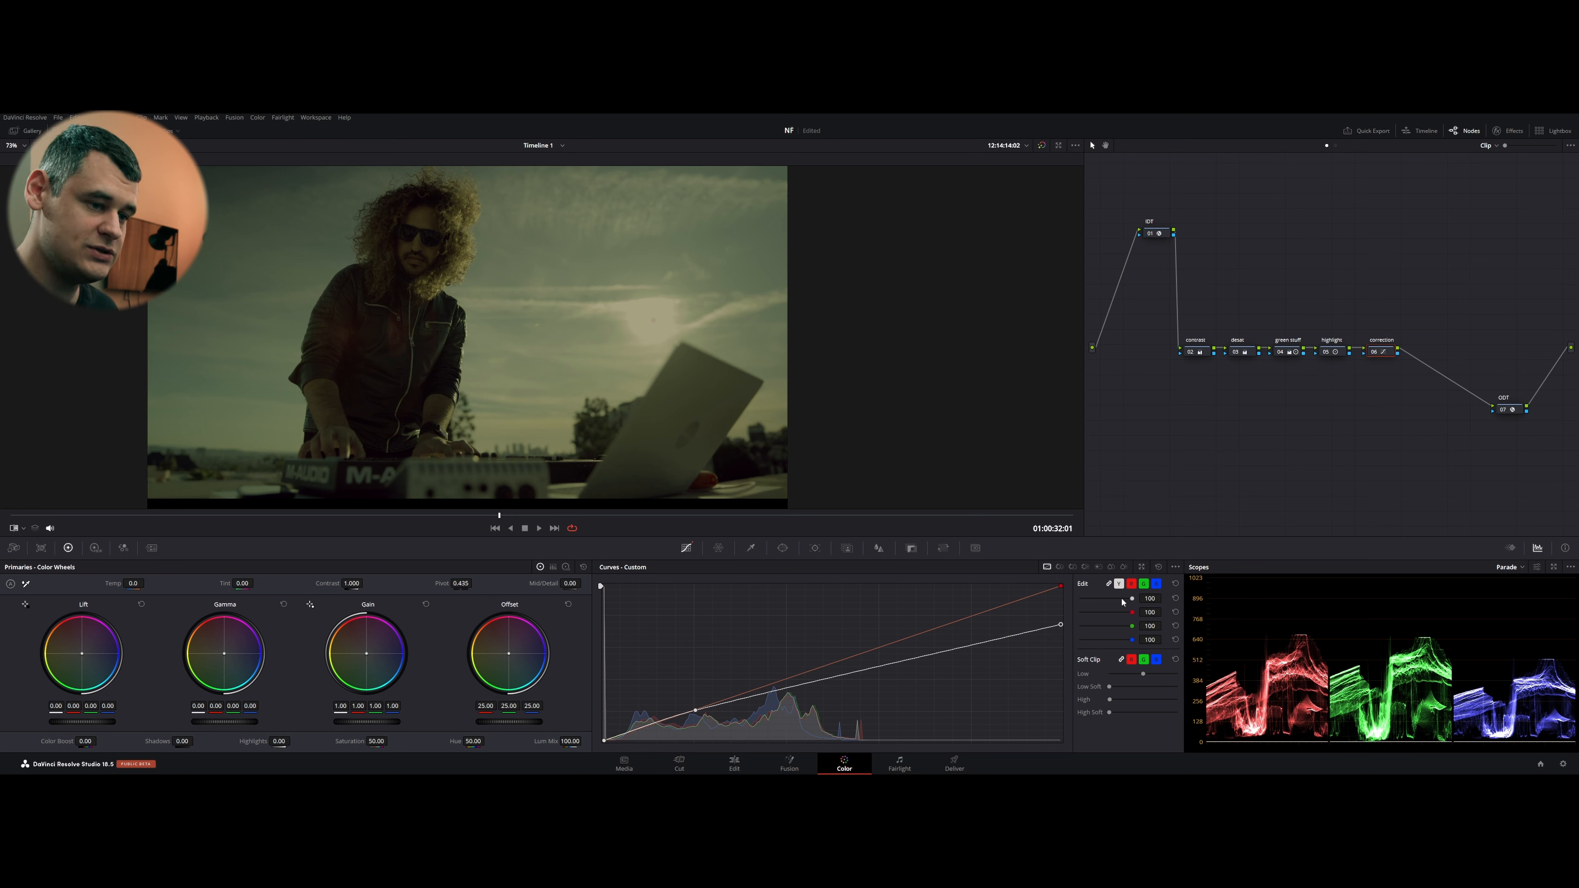
pyautogui.click(1119, 584)
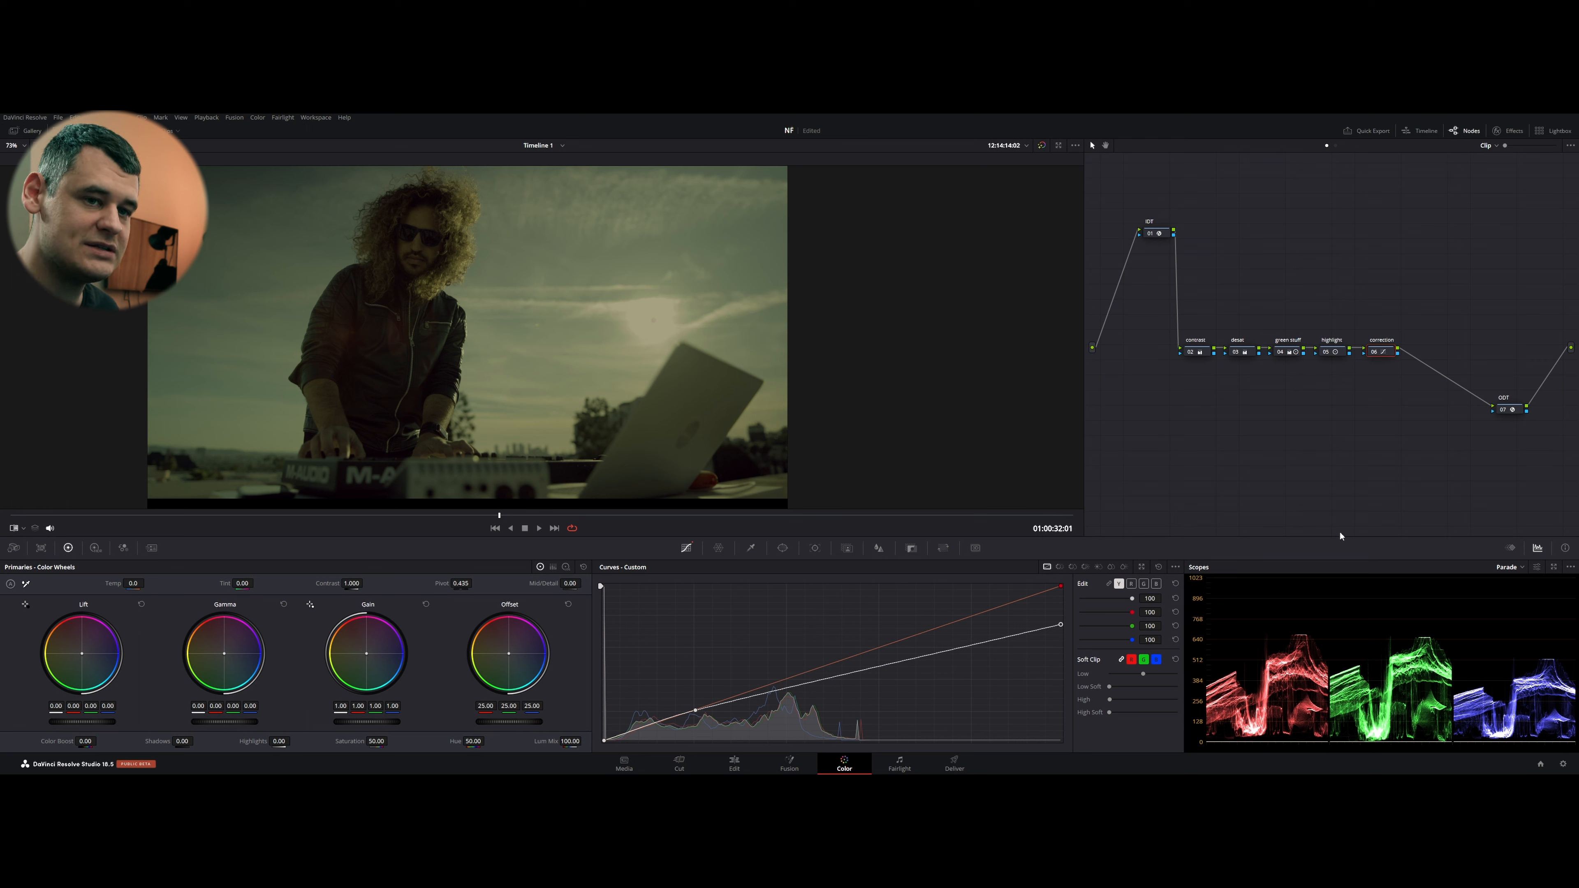
# Compare the full grade with the reference still on the Vectorscope, and return the scope to Parade
pyautogui.click(1507, 567)
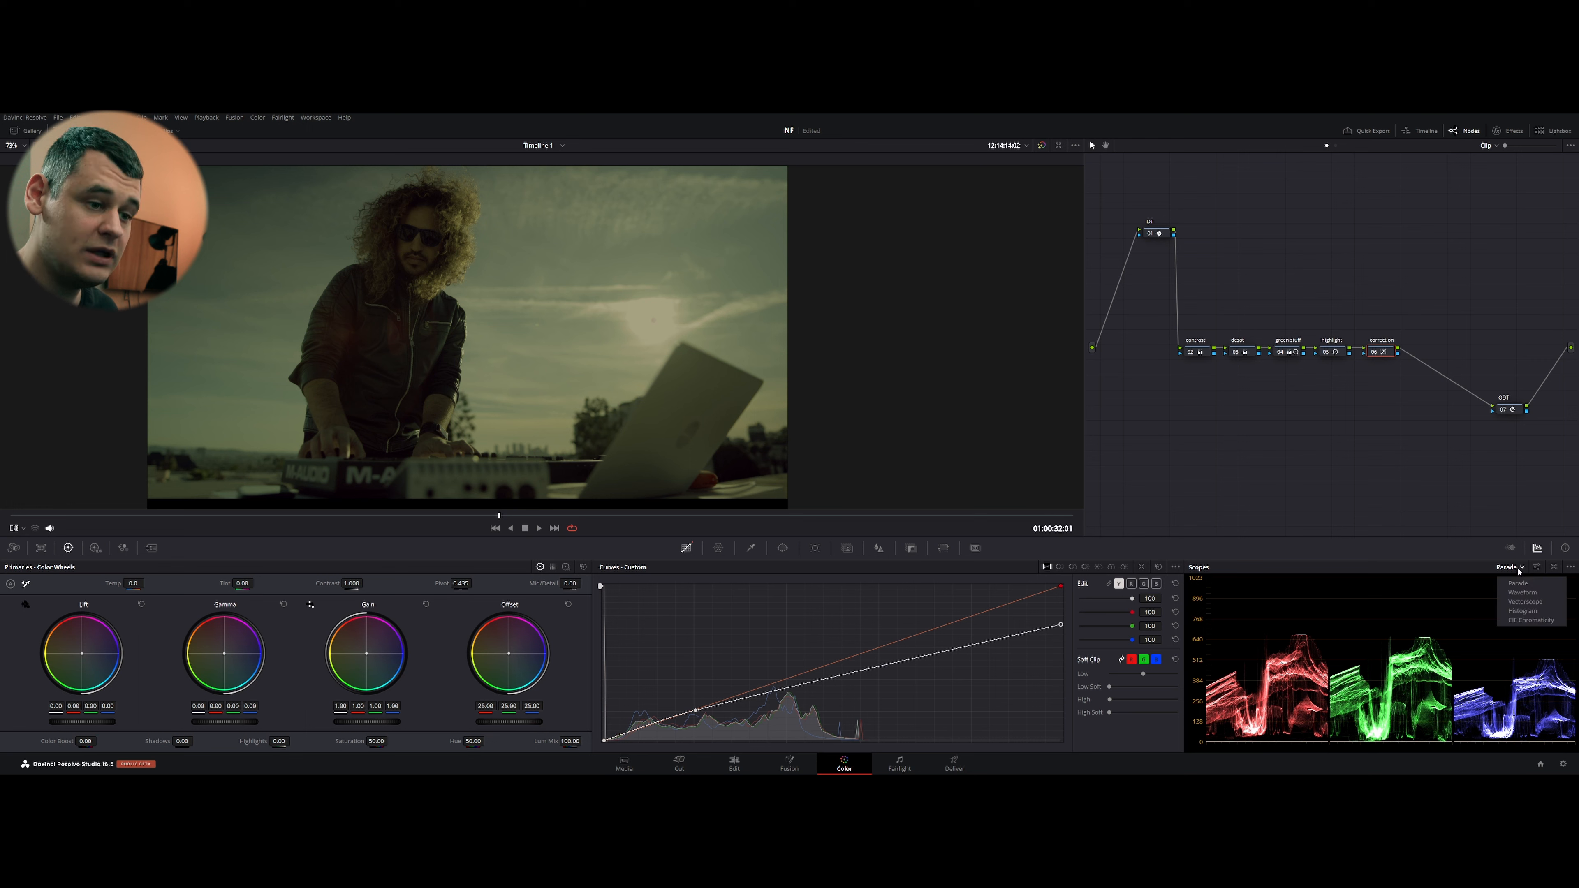
pyautogui.click(1526, 601)
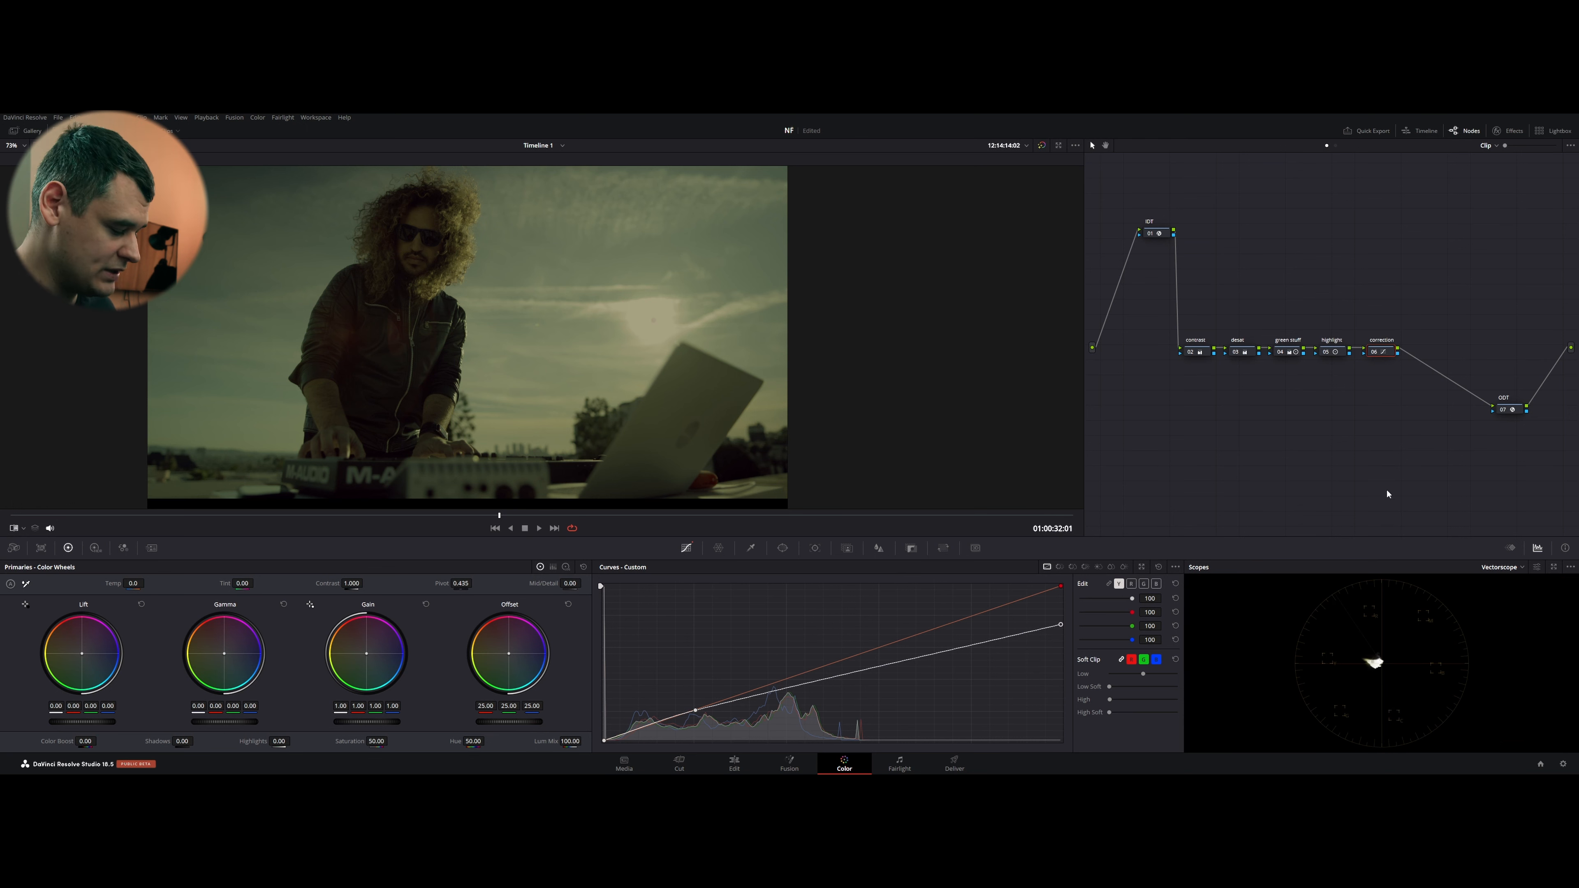
pyautogui.hotkey('ctrl', 'w')
pyautogui.hotkey('ctrl', 'w')
pyautogui.hotkey('ctrl', 'w')
pyautogui.hotkey('ctrl', 'w')
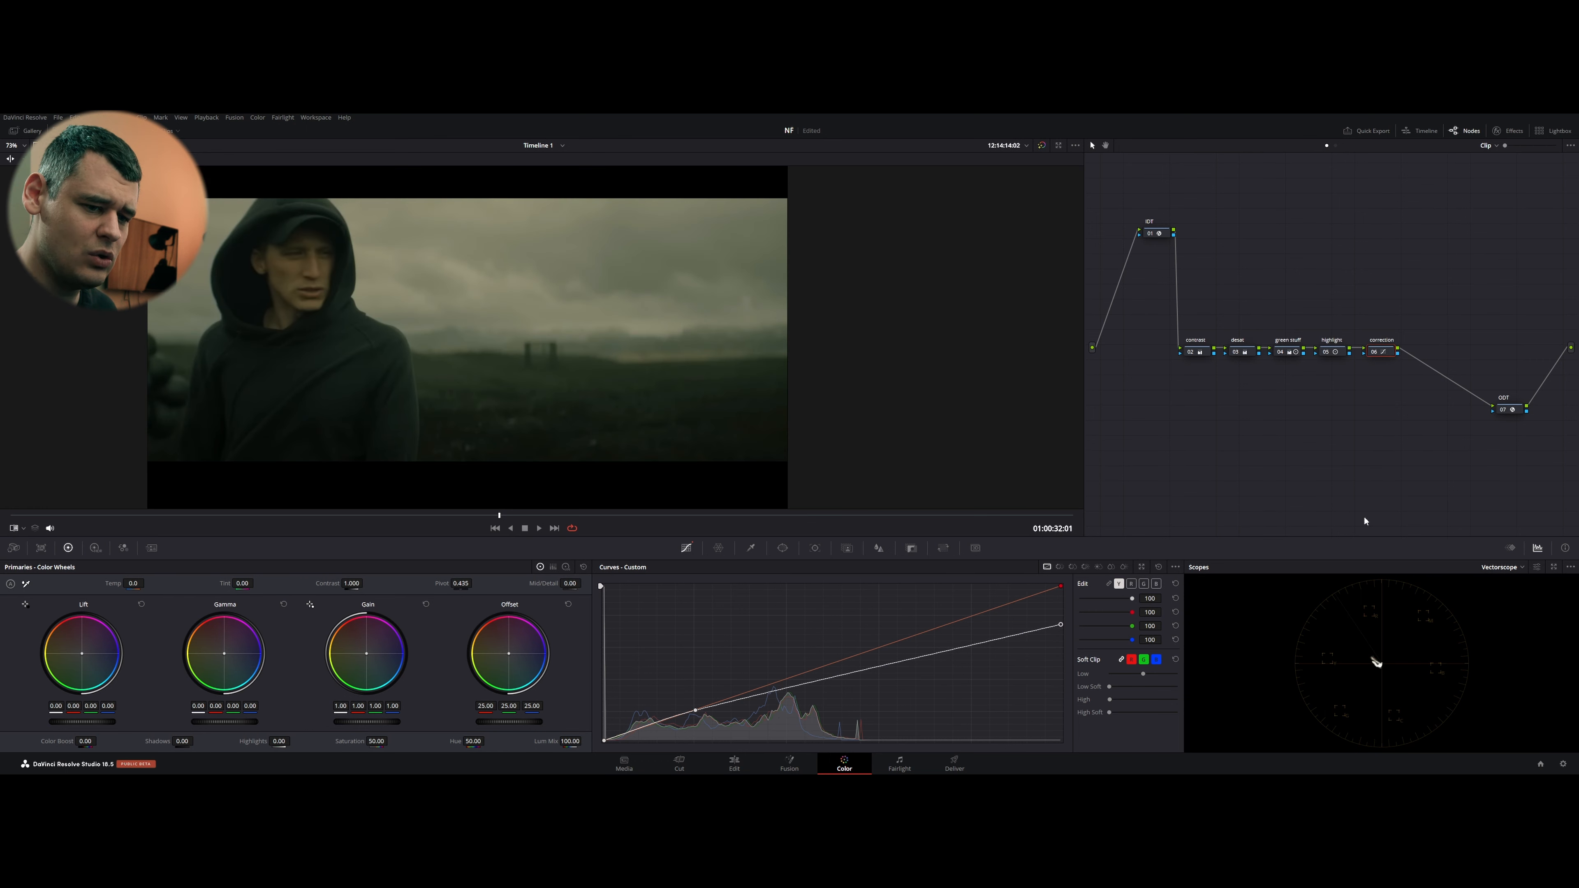
pyautogui.hotkey('ctrl', 'w')
pyautogui.hotkey('ctrl', 'w')
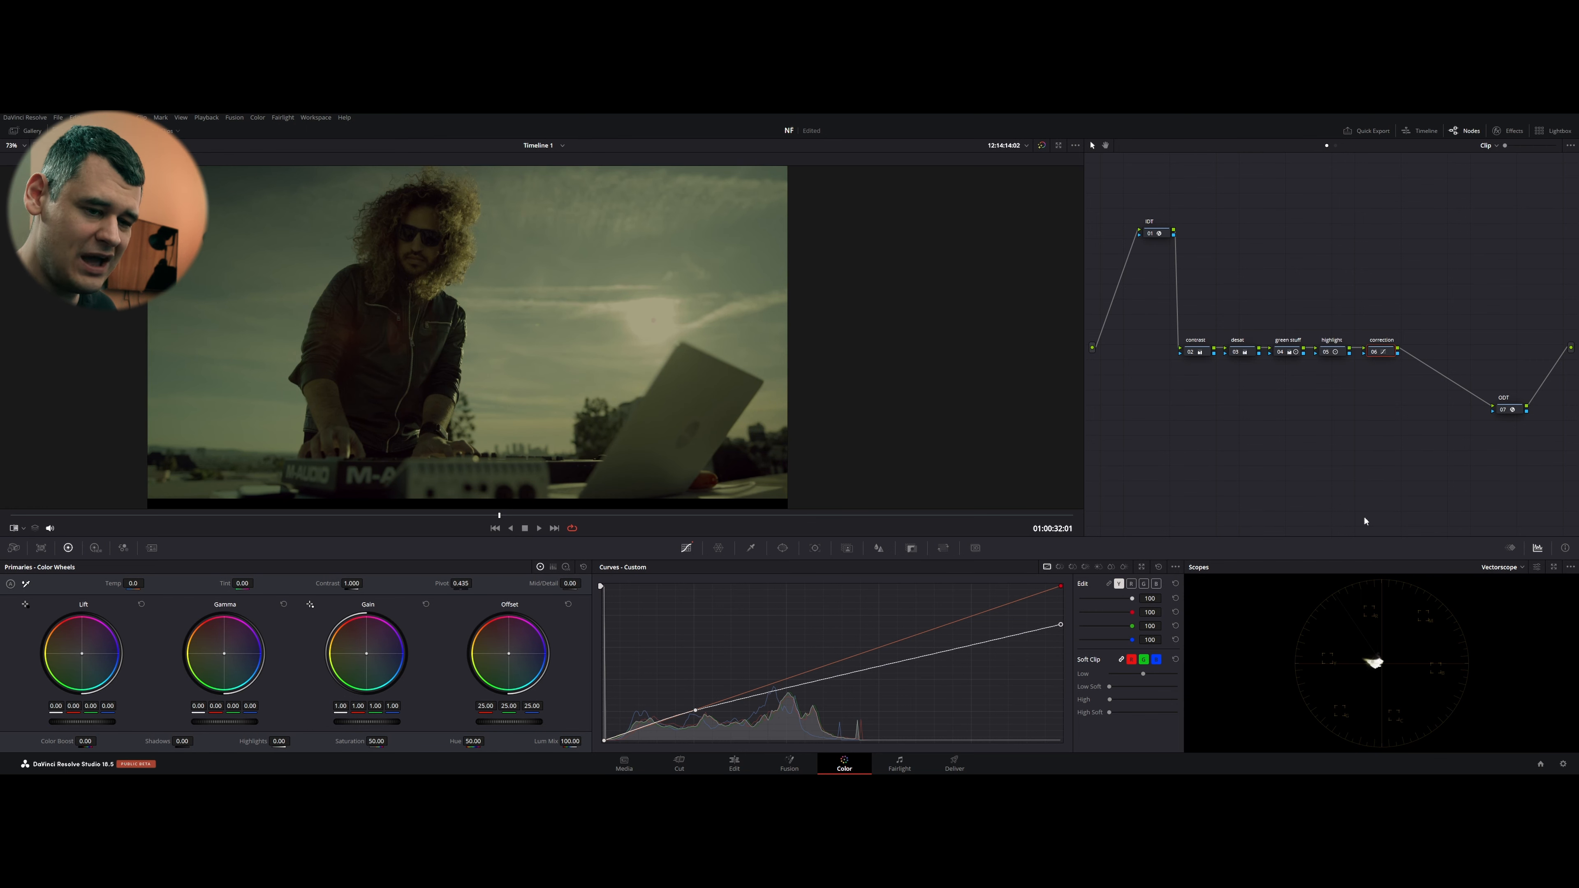
pyautogui.hotkey('ctrl', 'w')
pyautogui.hotkey('ctrl', 'w')
pyautogui.hotkey('ctrl', 'w')
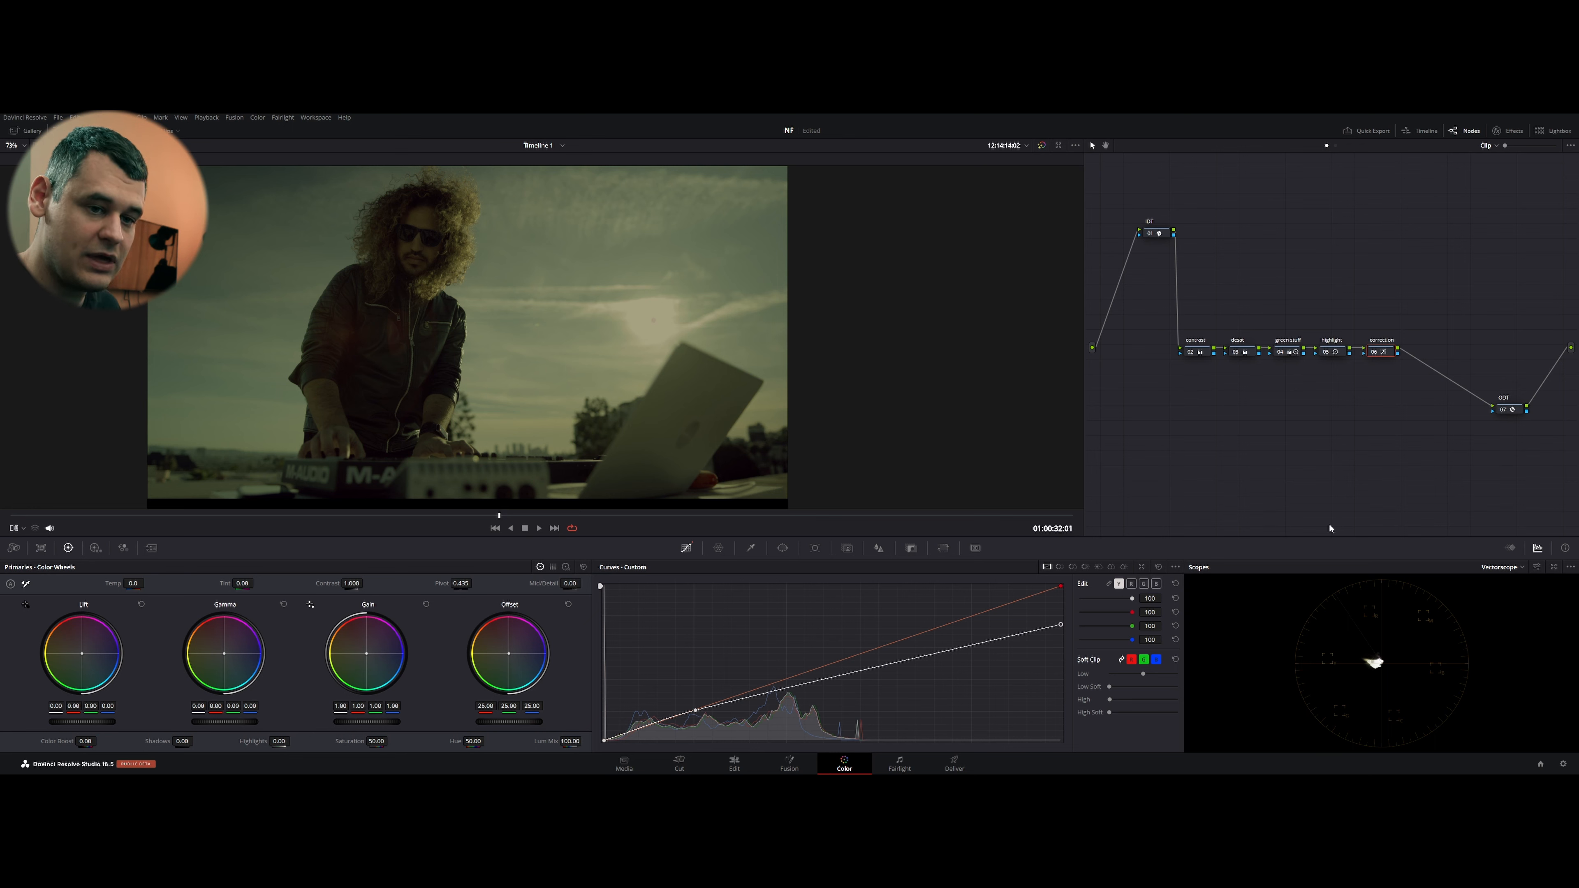
pyautogui.click(1518, 567)
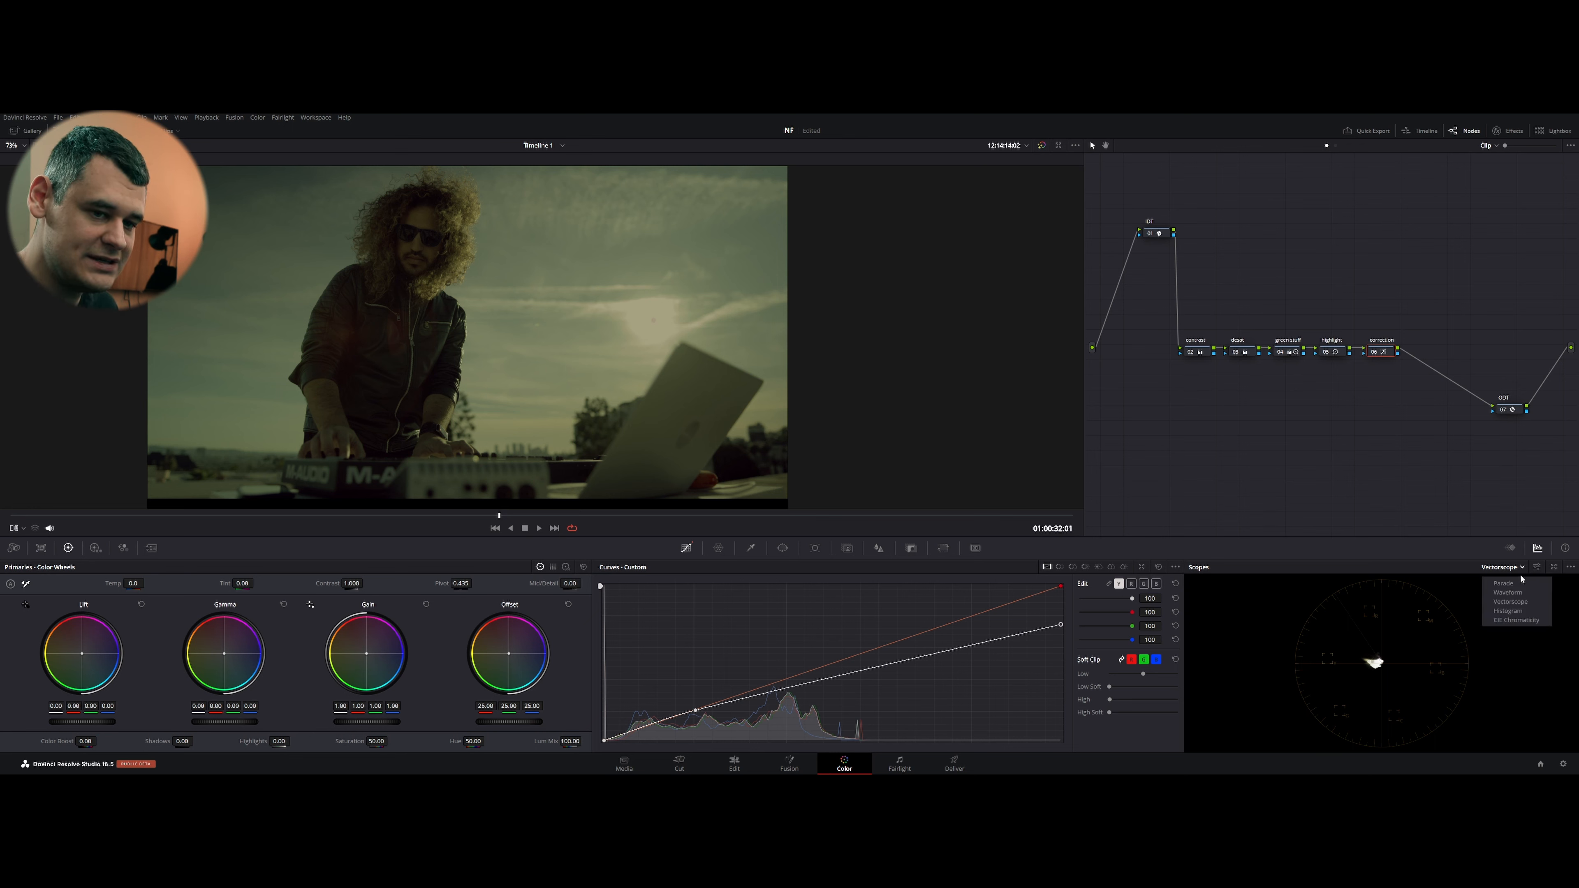
pyautogui.click(1517, 587)
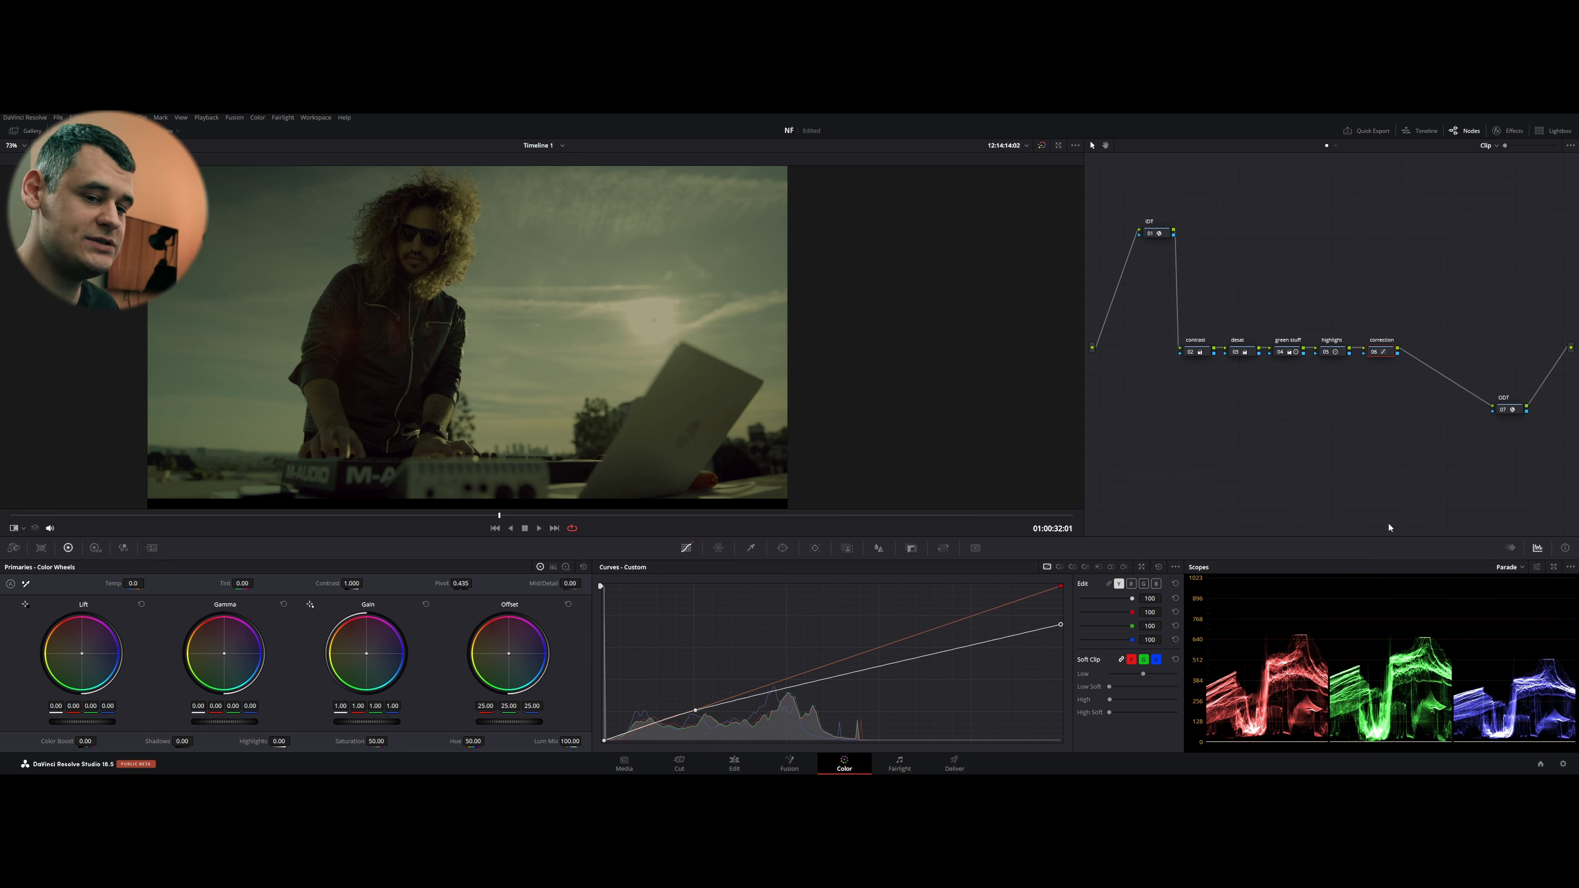